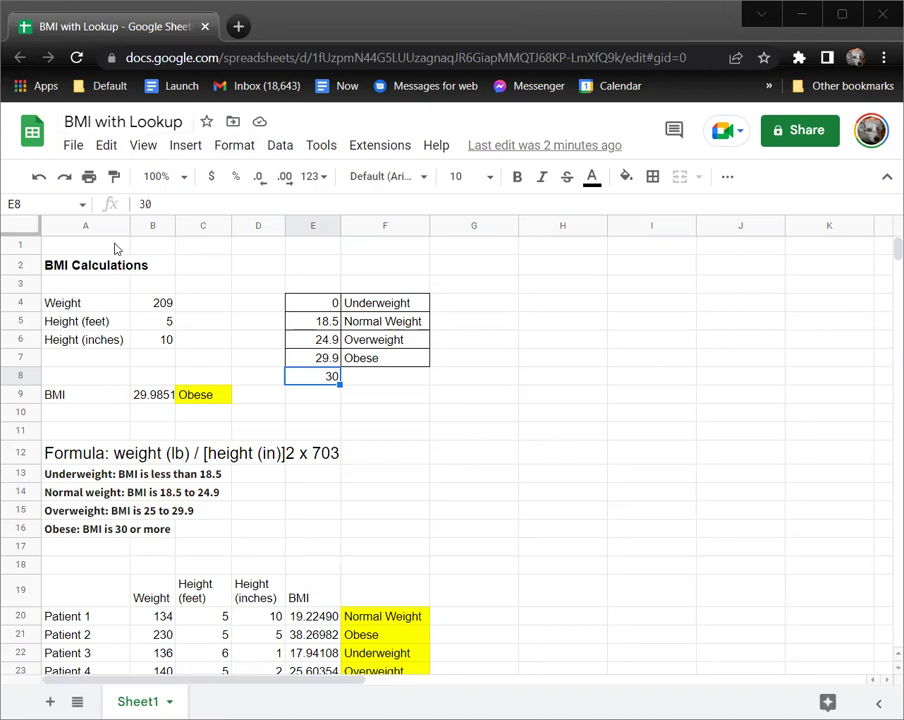
Review the BMI Calculations heading and the weight, height in feet and height in inches entries in A4:B6
{"action": "left_click", "coordinate": [57, 268]}
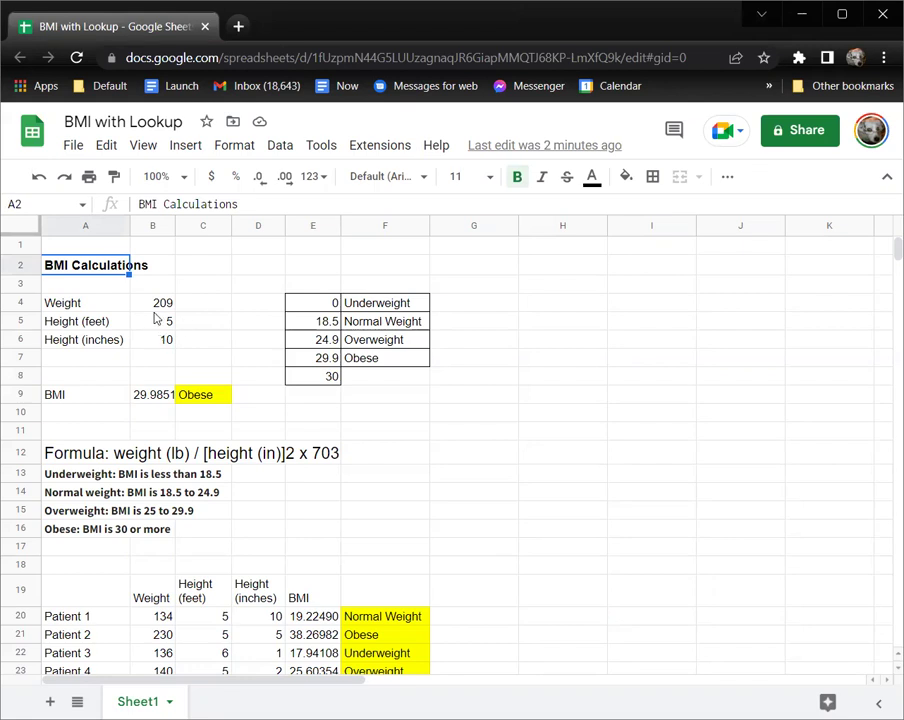
{"action": "left_click", "coordinate": [55, 304]}
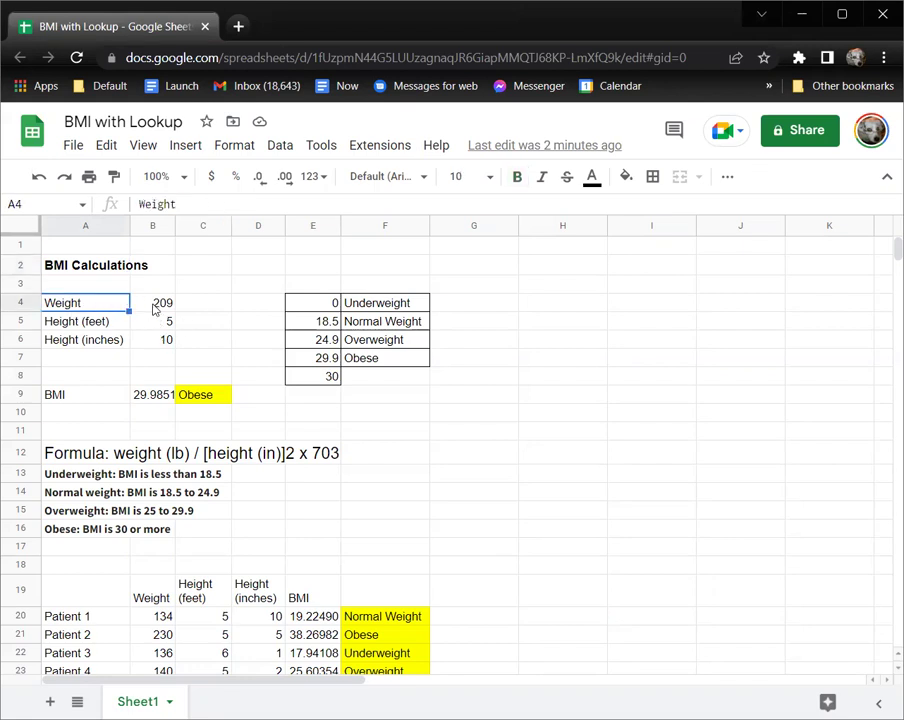
{"action": "left_click", "coordinate": [155, 307]}
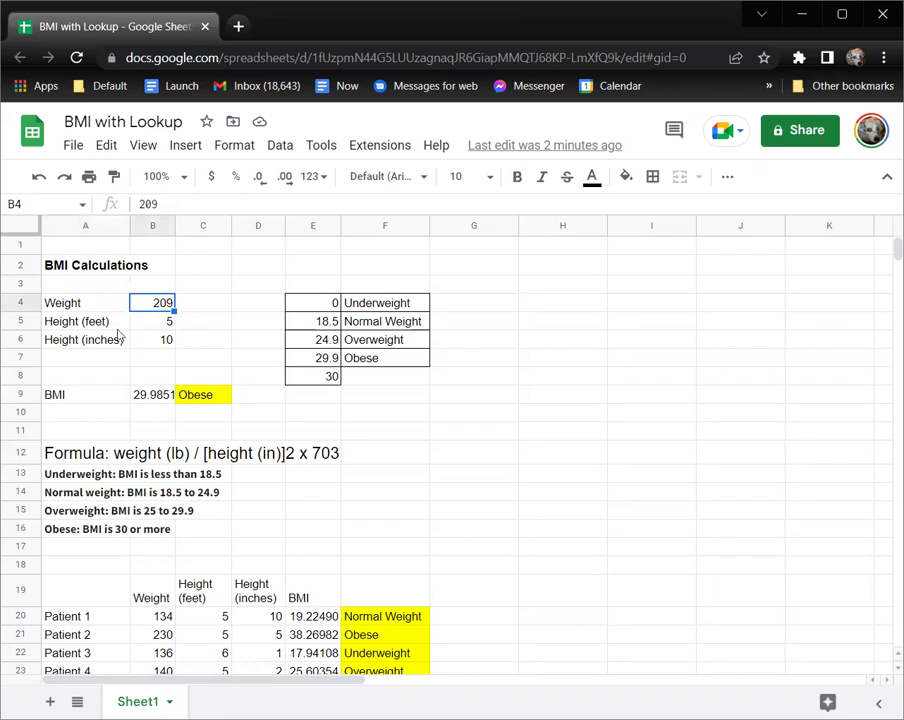
{"action": "left_click", "coordinate": [105, 324]}
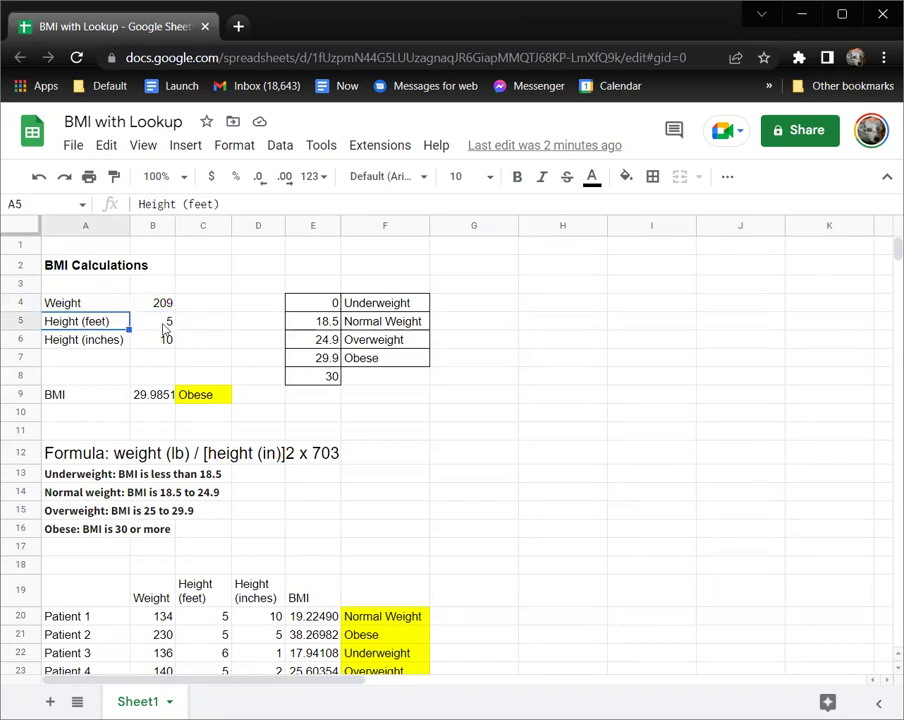
{"action": "left_click", "coordinate": [138, 321]}
{"action": "left_click", "coordinate": [97, 344]}
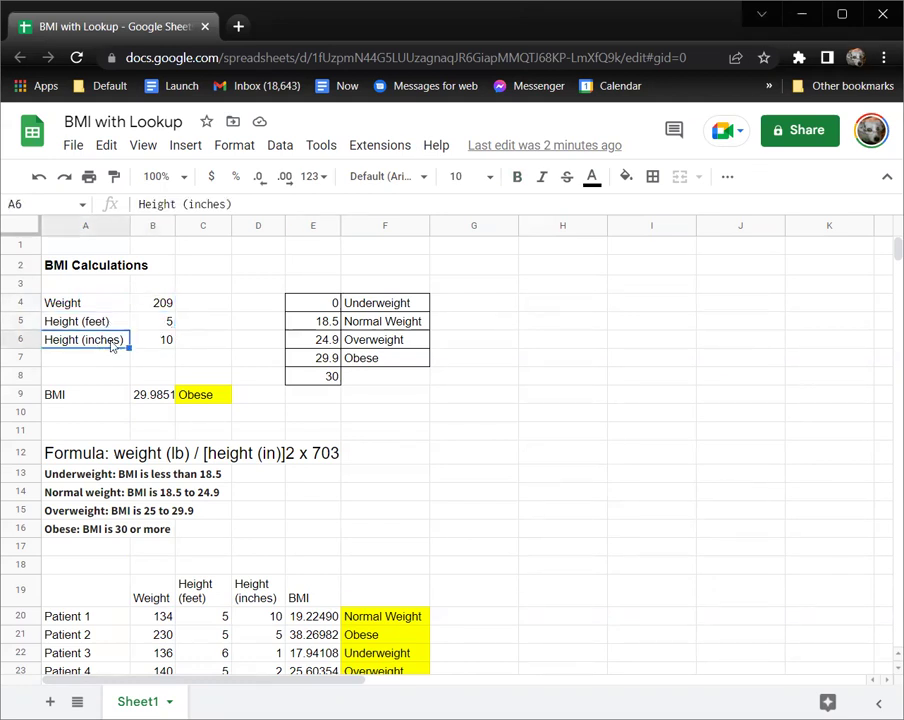
{"action": "left_click", "coordinate": [155, 342]}
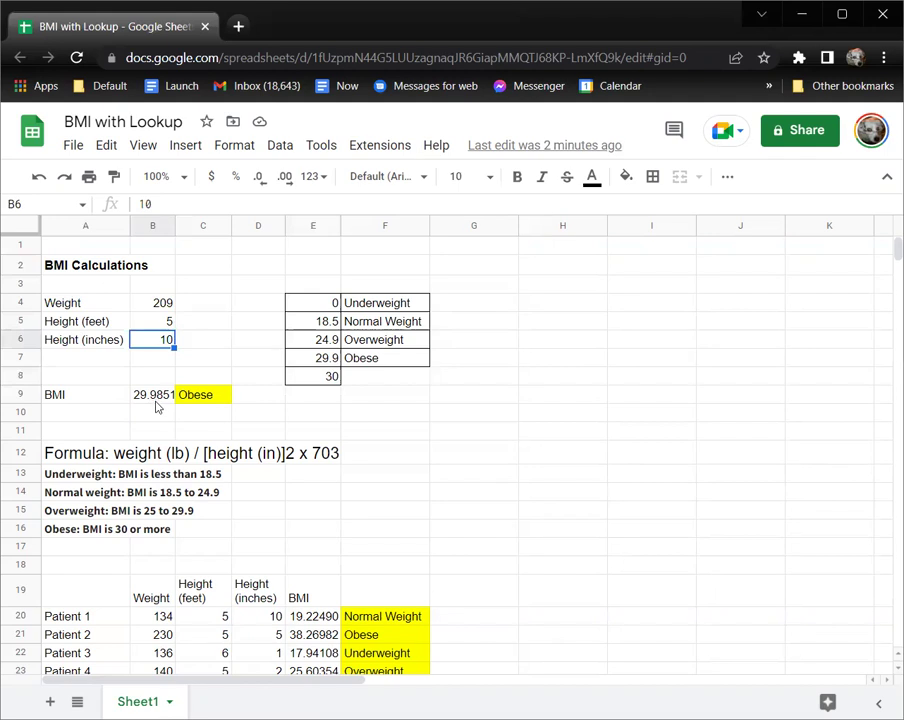
Examine the BMI formula in B9 with its referenced cells, and the category formula beside it in C9
{"action": "left_click", "coordinate": [156, 400]}
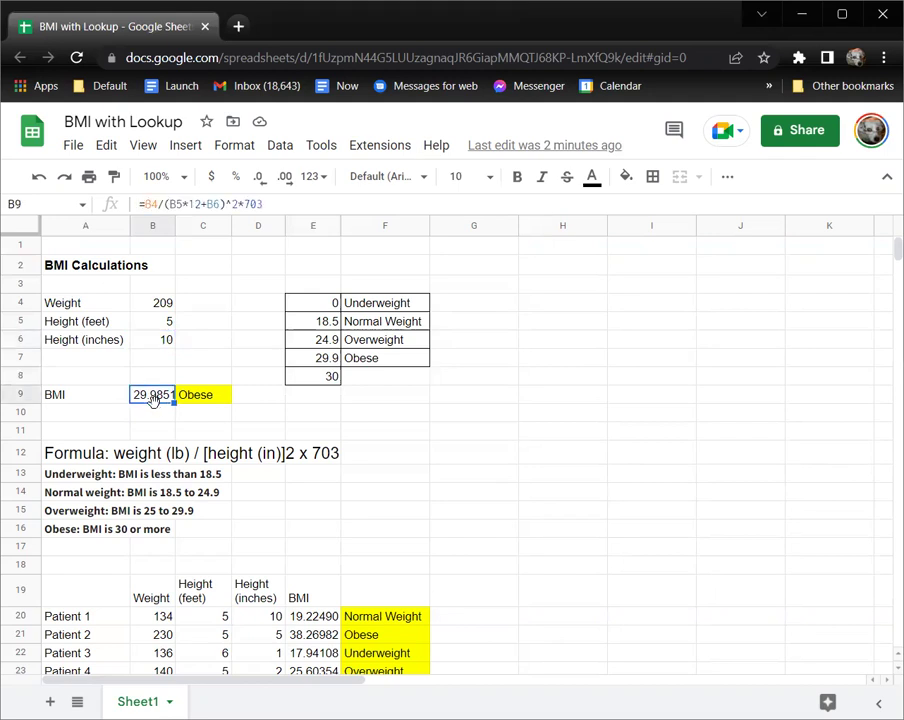
{"action": "double_click", "coordinate": [155, 397]}
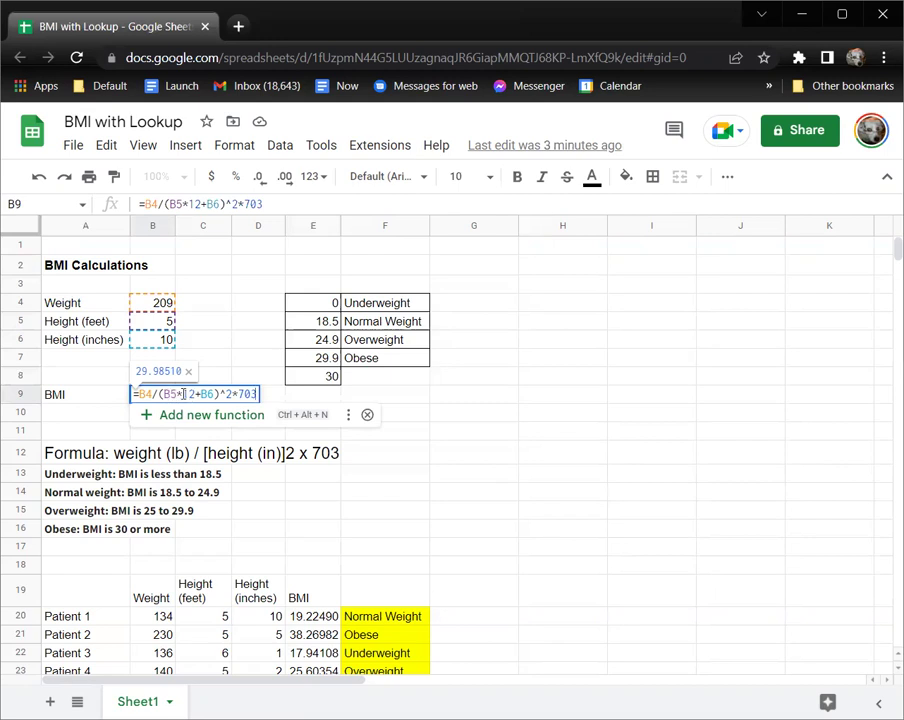
{"action": "left_click", "coordinate": [205, 395]}
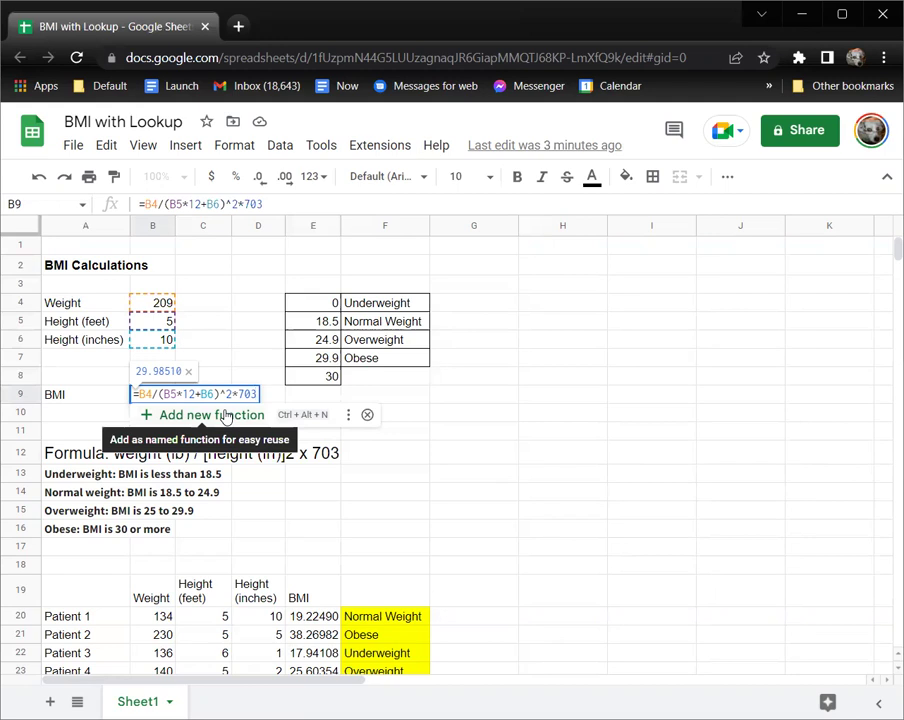
{"action": "key", "text": "Return"}
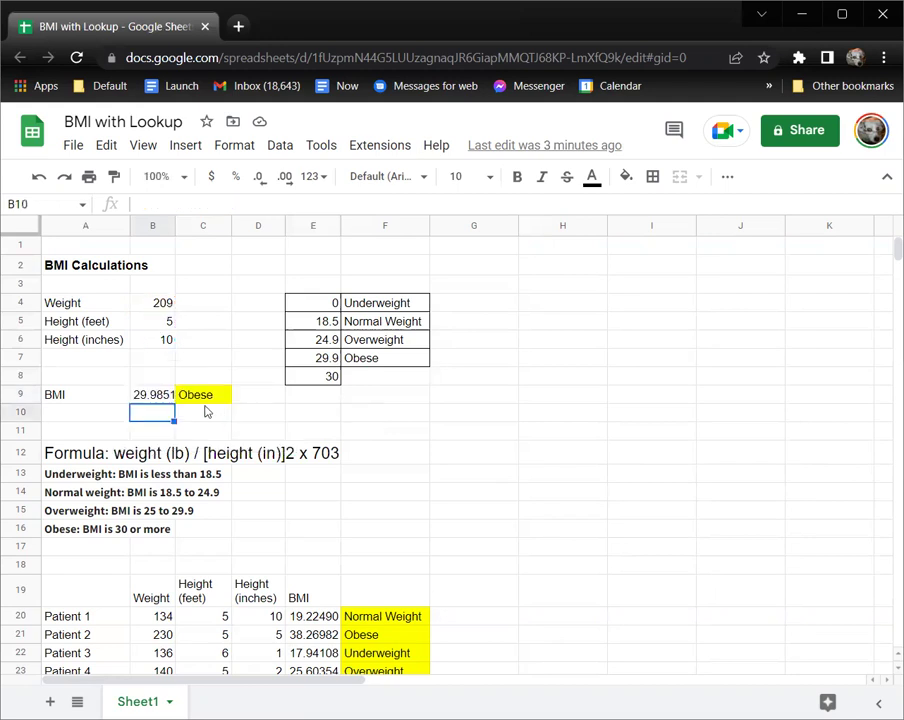
{"action": "left_click", "coordinate": [155, 398]}
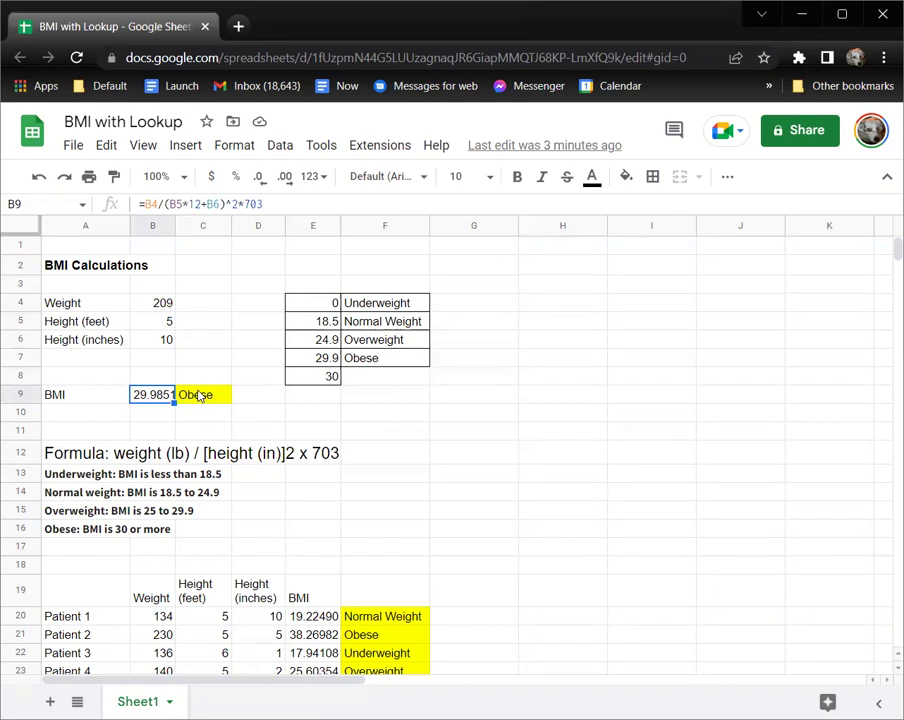
{"action": "left_click", "coordinate": [196, 397]}
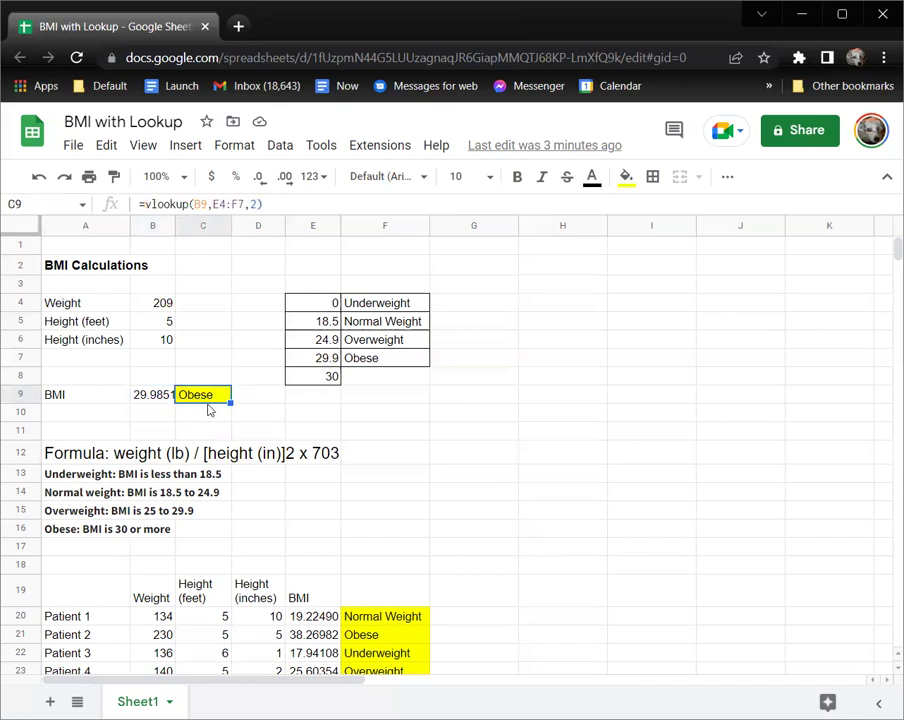
Set the weight in B4 to 150
{"action": "left_click", "coordinate": [160, 306]}
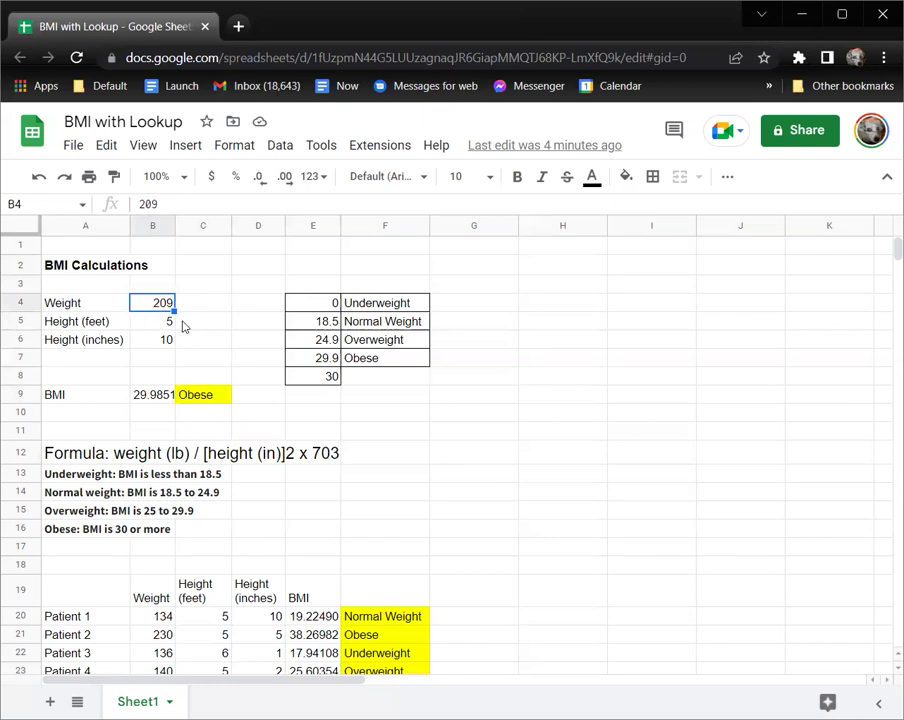
{"action": "type", "text": "10"}
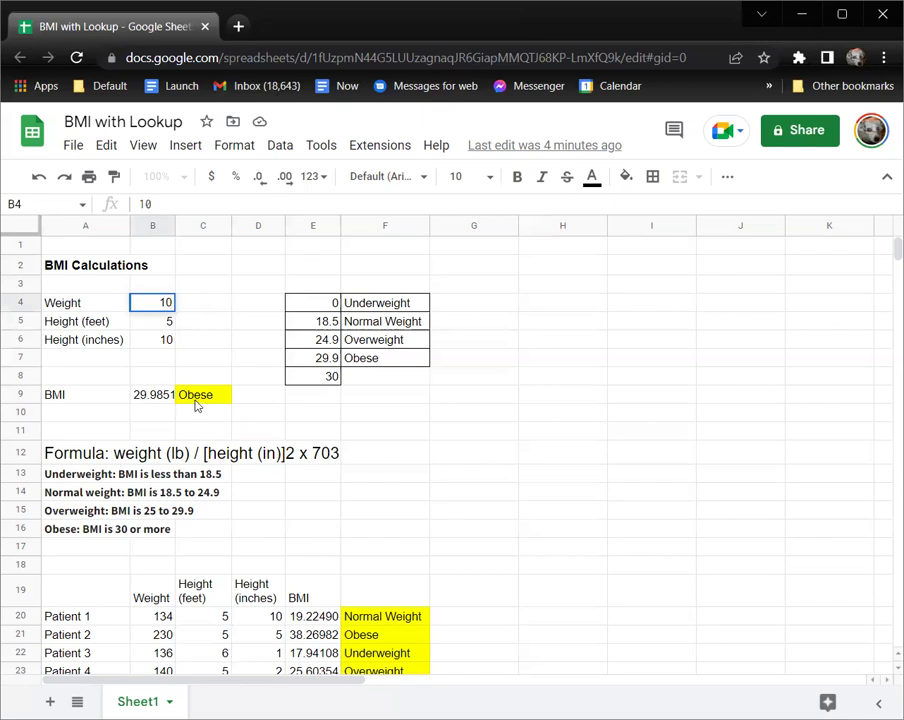
{"action": "type", "text": "-50"}
{"action": "key", "text": "BackSpace"}
{"action": "key", "text": "BackSpace"}
{"action": "key", "text": "BackSpace"}
{"action": "key", "text": "BackSpace"}
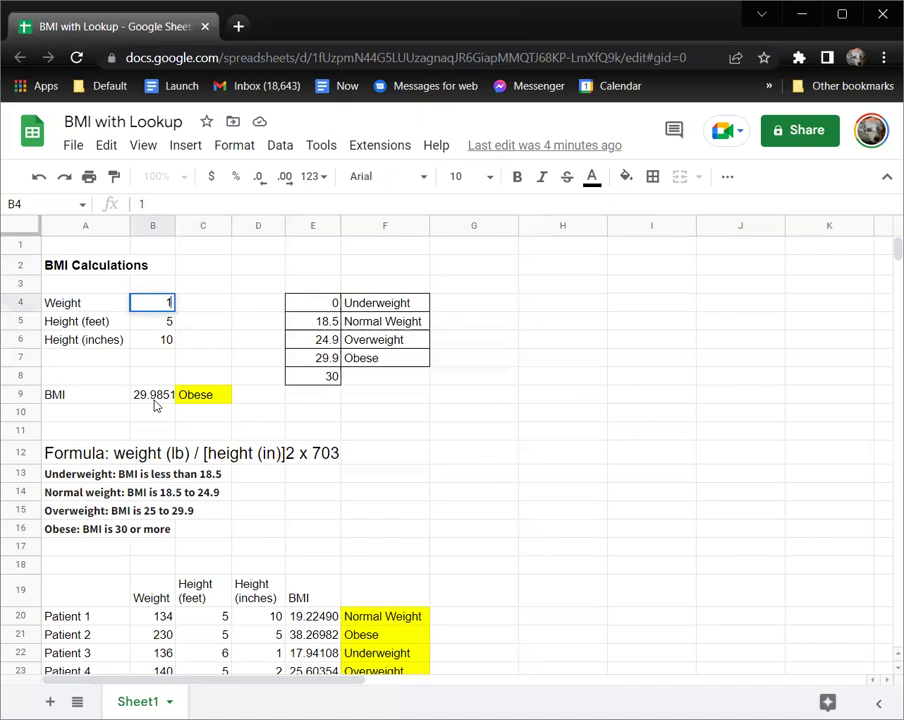
{"action": "type", "text": "0"}
{"action": "key", "text": "BackSpace"}
{"action": "type", "text": "50"}
{"action": "key", "text": "Return"}
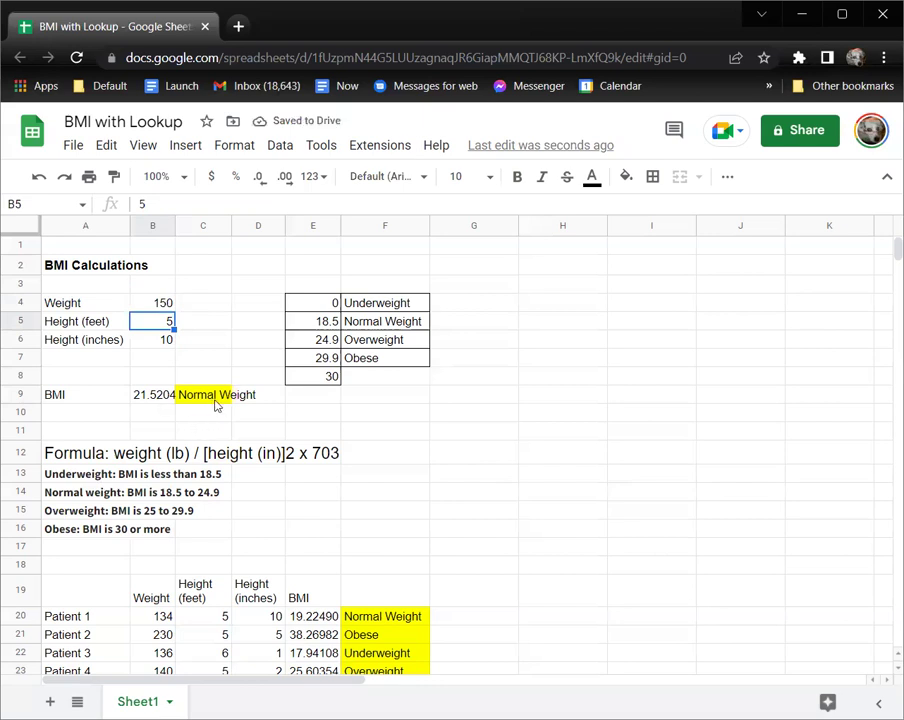
Set the height in inches in B6 to 1
{"action": "left_click", "coordinate": [172, 344]}
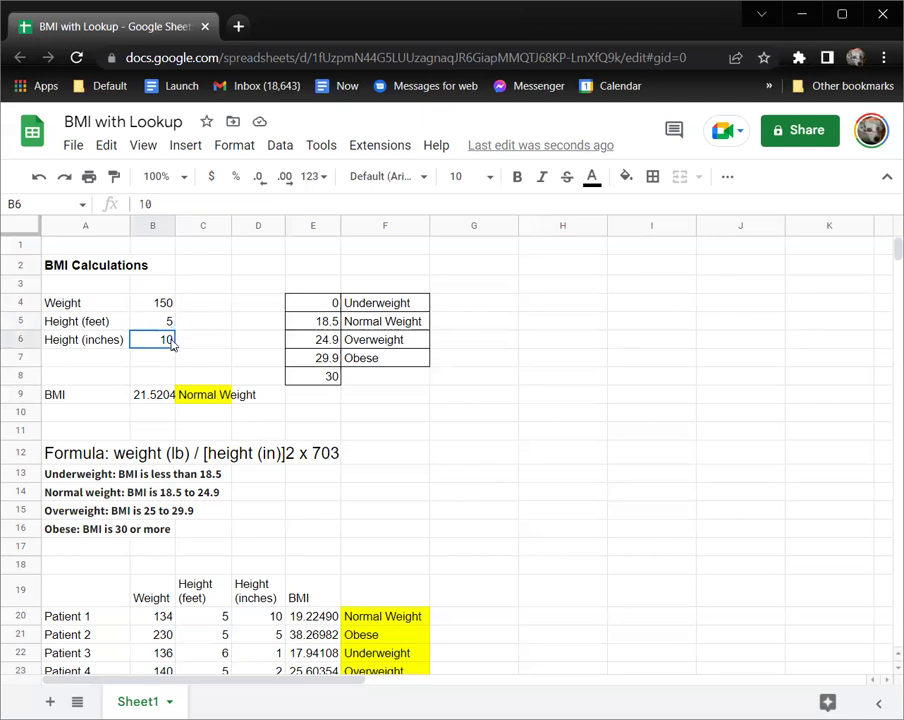
{"action": "type", "text": "1"}
{"action": "key", "text": "Return"}
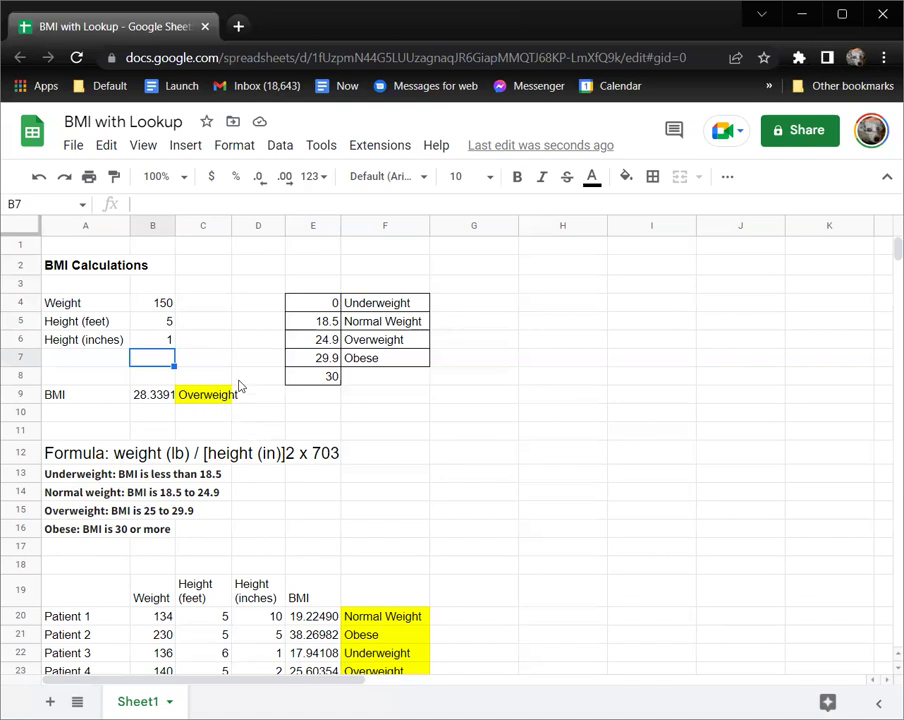
Examine the BMI category table in E4:F7 and the search key, range and index arguments of the VLOOKUP in C9
{"action": "left_click_drag", "start_coordinate": [324, 306], "coordinate": [372, 364]}
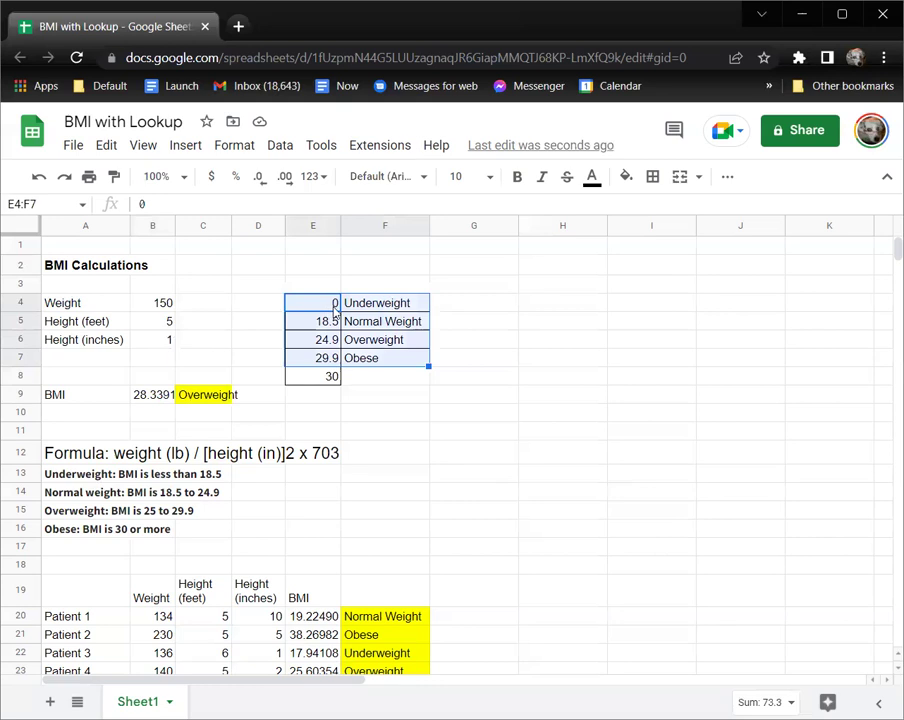
{"action": "left_click", "coordinate": [377, 306]}
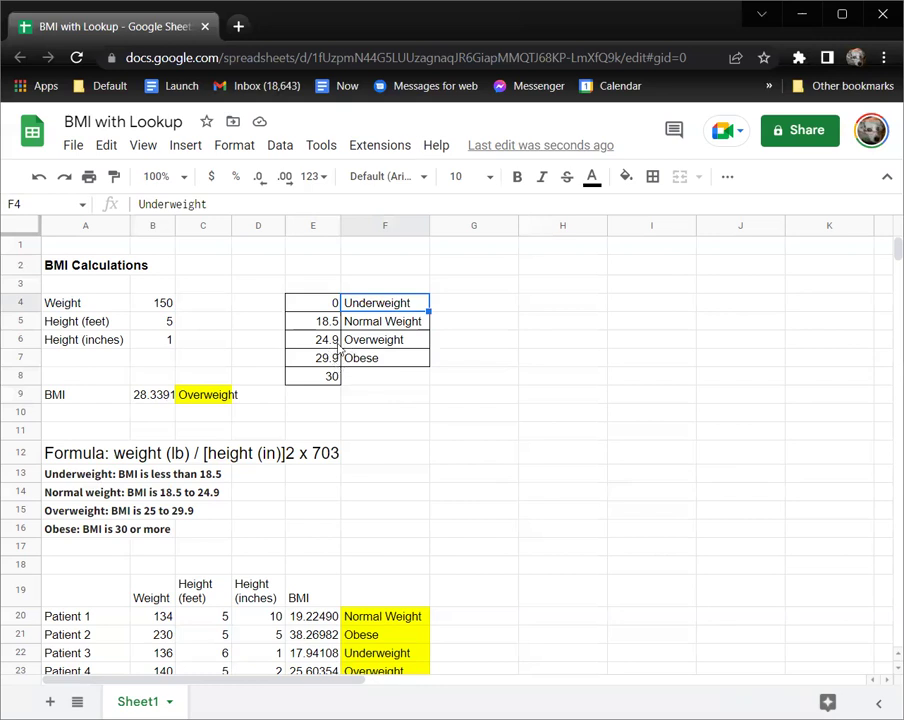
{"action": "left_click", "coordinate": [213, 401]}
{"action": "double_click", "coordinate": [214, 403]}
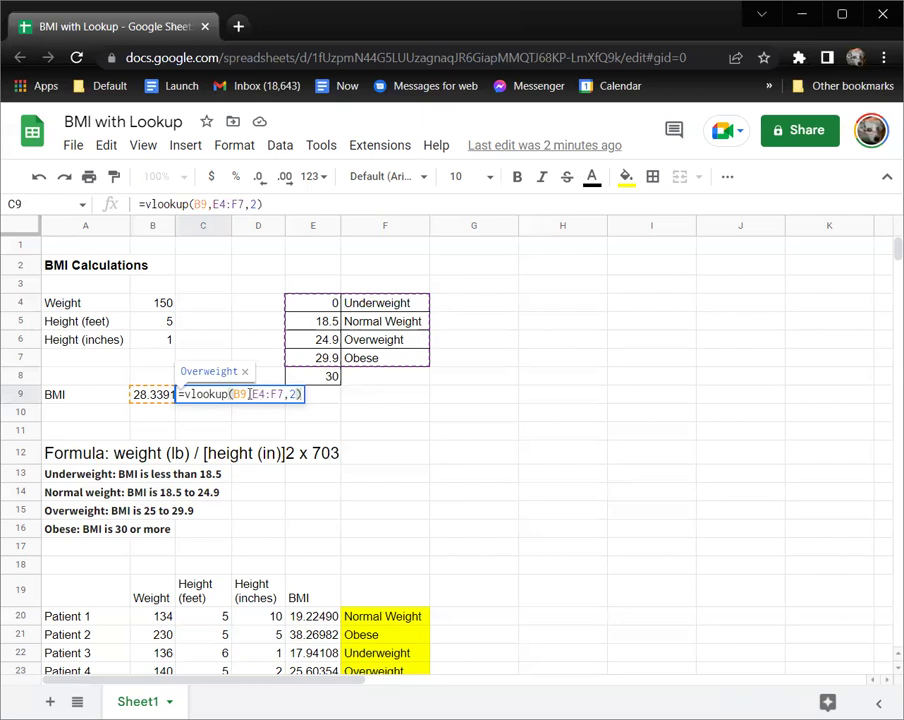
{"action": "left_click_drag", "start_coordinate": [250, 394], "coordinate": [284, 397]}
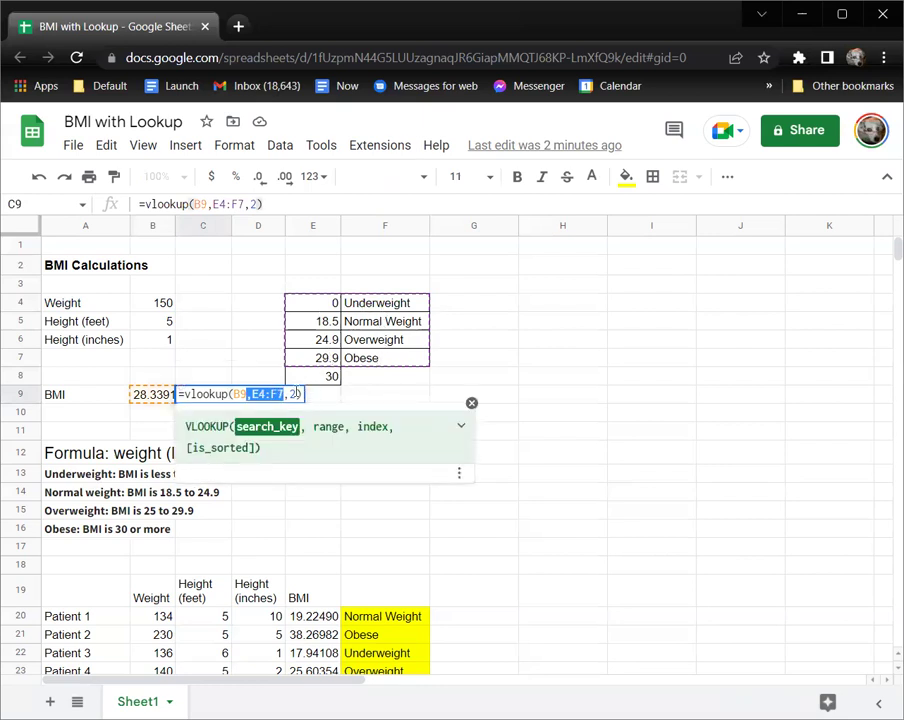
{"action": "left_click", "coordinate": [296, 395]}
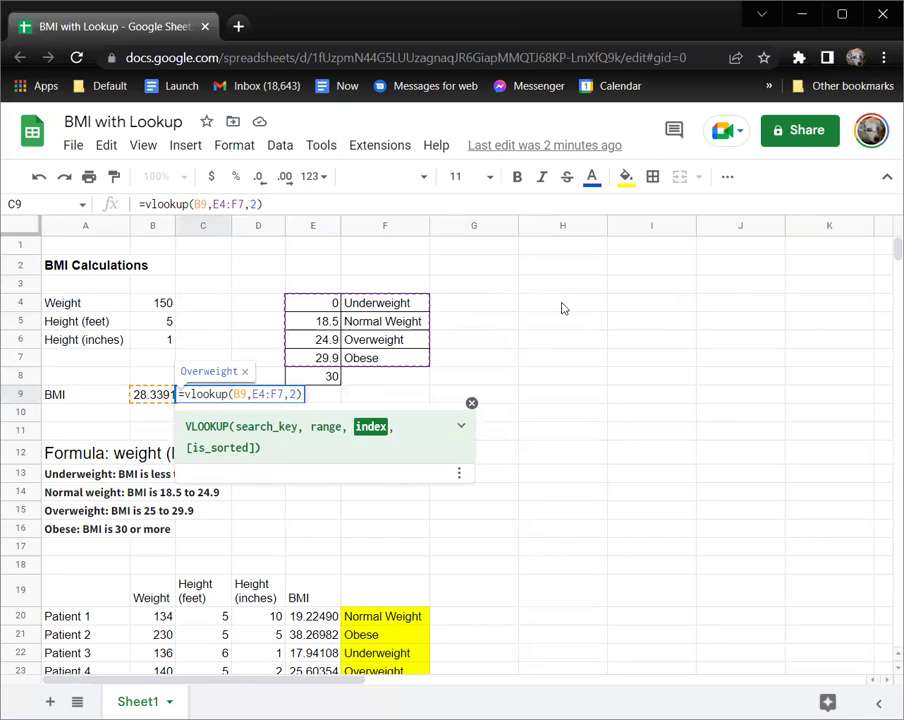
{"action": "key", "text": "Left"}
{"action": "key", "text": "Return"}
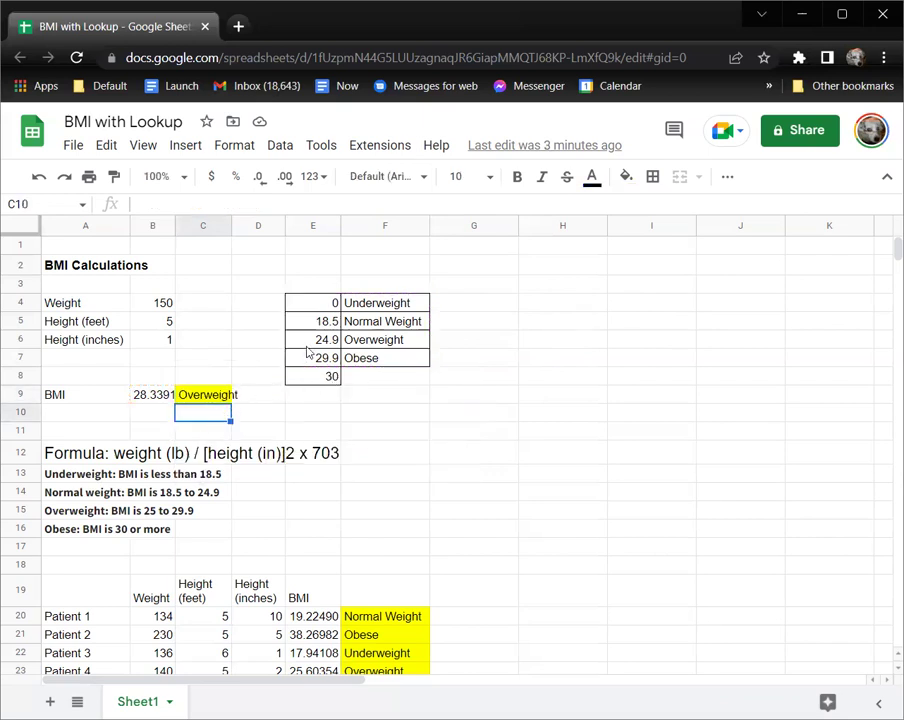
Check the range used by the VLOOKUP in C9 and clear cell E8 just below the category table
{"action": "double_click", "coordinate": [203, 398]}
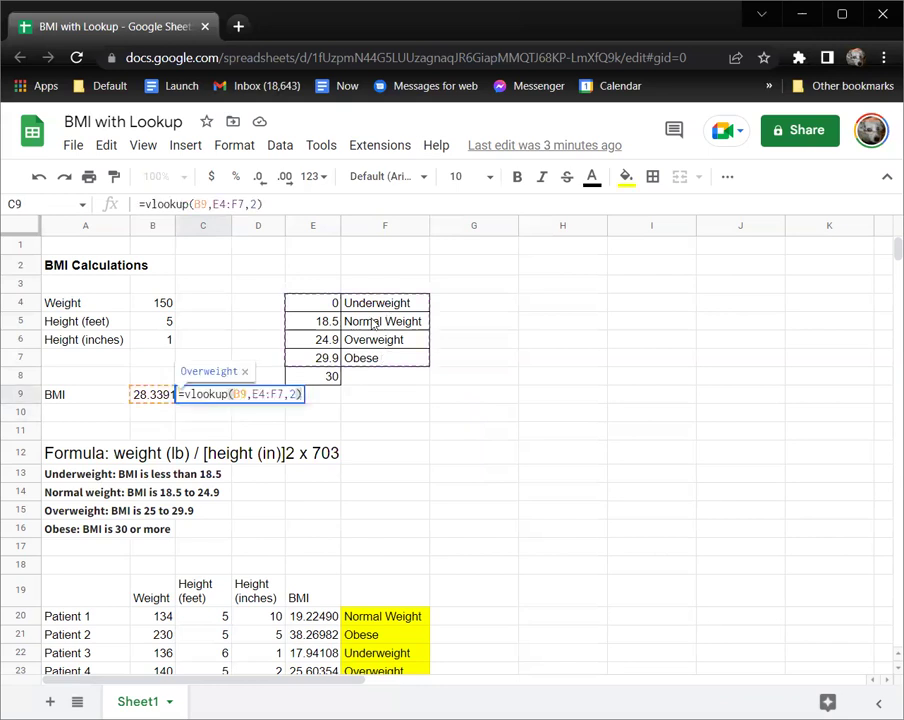
{"action": "left_click", "coordinate": [331, 385]}
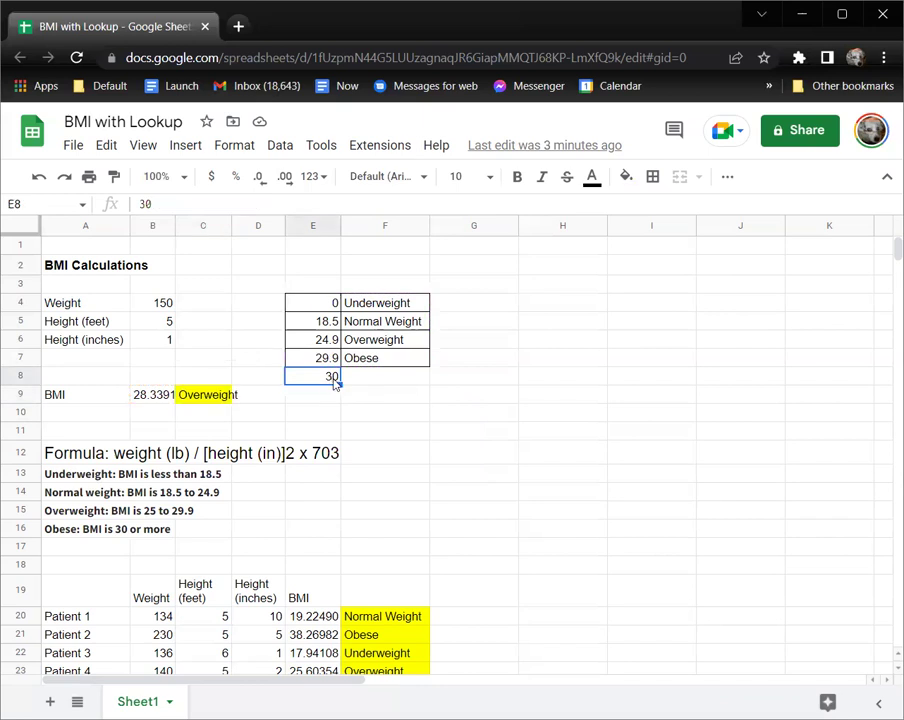
{"action": "key", "text": "Delete"}
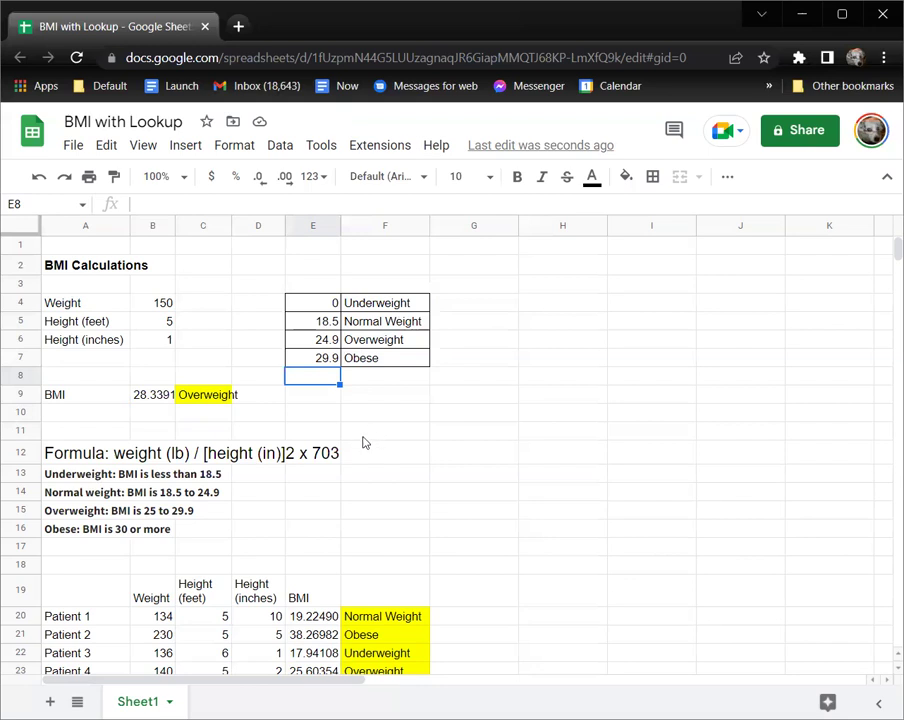
Review the patient table's names, weights and heights in rows 20 to 25, and inspect the BMI formula in E20
{"action": "scroll", "coordinate": [362, 440], "scroll_direction": "down", "scroll_amount": 5}
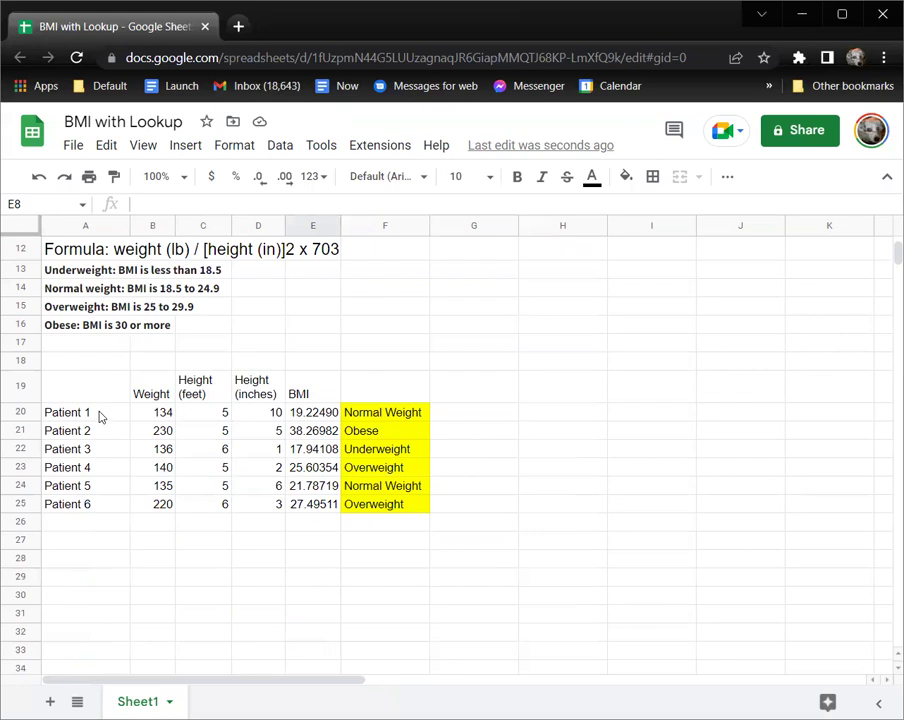
{"action": "left_click_drag", "start_coordinate": [100, 412], "coordinate": [106, 506]}
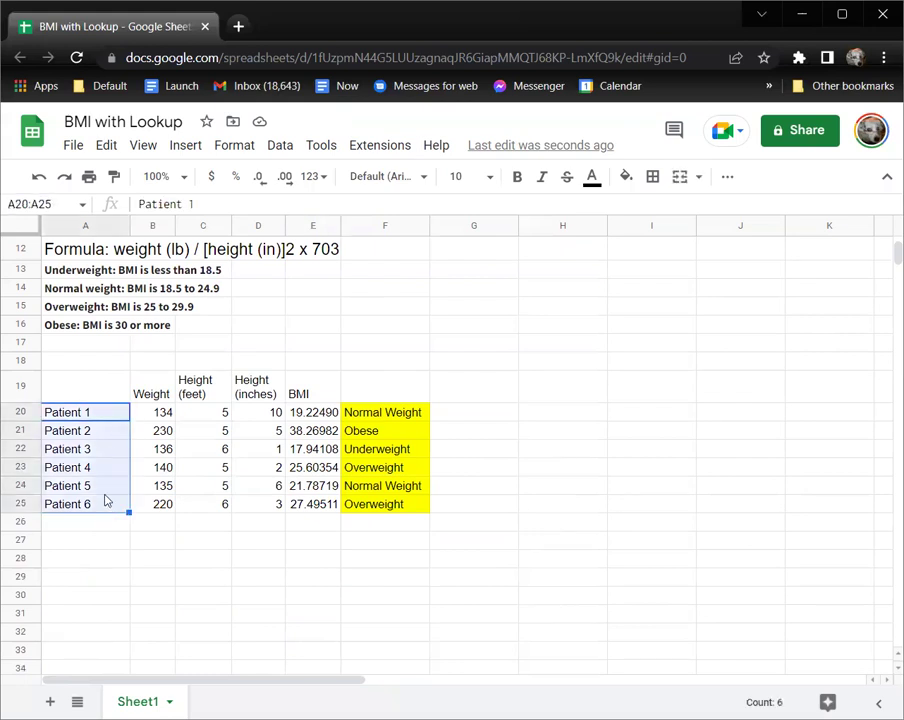
{"action": "left_click_drag", "start_coordinate": [157, 420], "coordinate": [156, 494]}
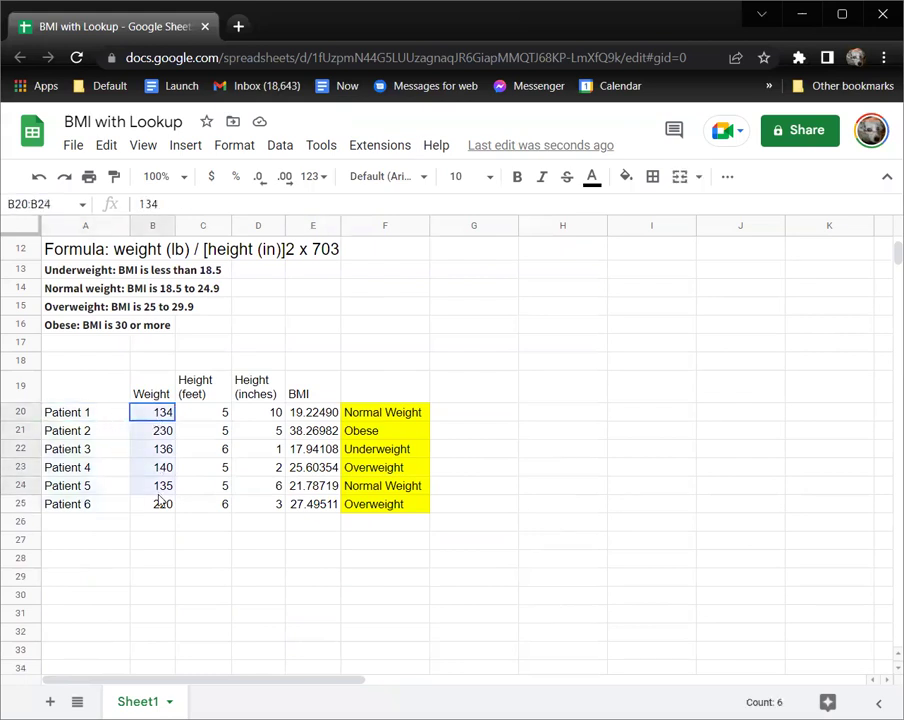
{"action": "left_click_drag", "start_coordinate": [206, 412], "coordinate": [208, 504]}
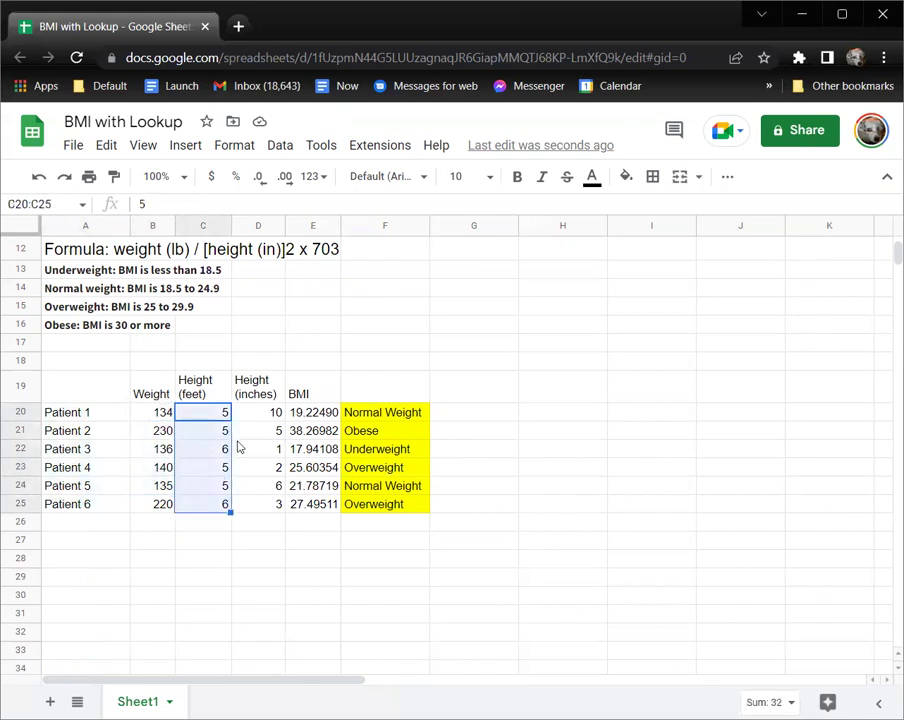
{"action": "left_click_drag", "start_coordinate": [252, 410], "coordinate": [268, 503]}
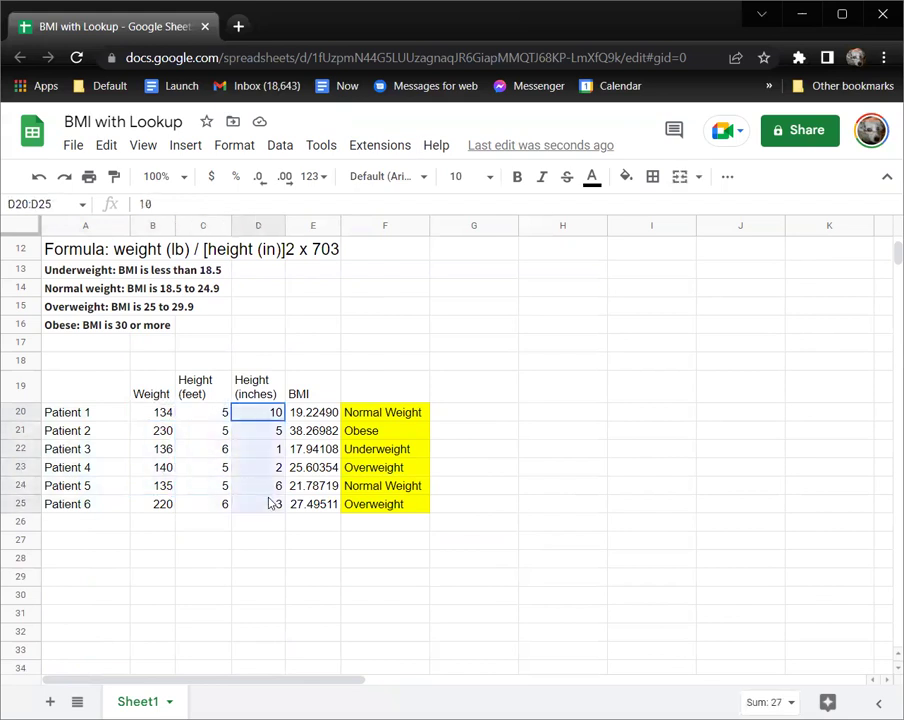
{"action": "left_click", "coordinate": [318, 411]}
{"action": "double_click", "coordinate": [319, 412]}
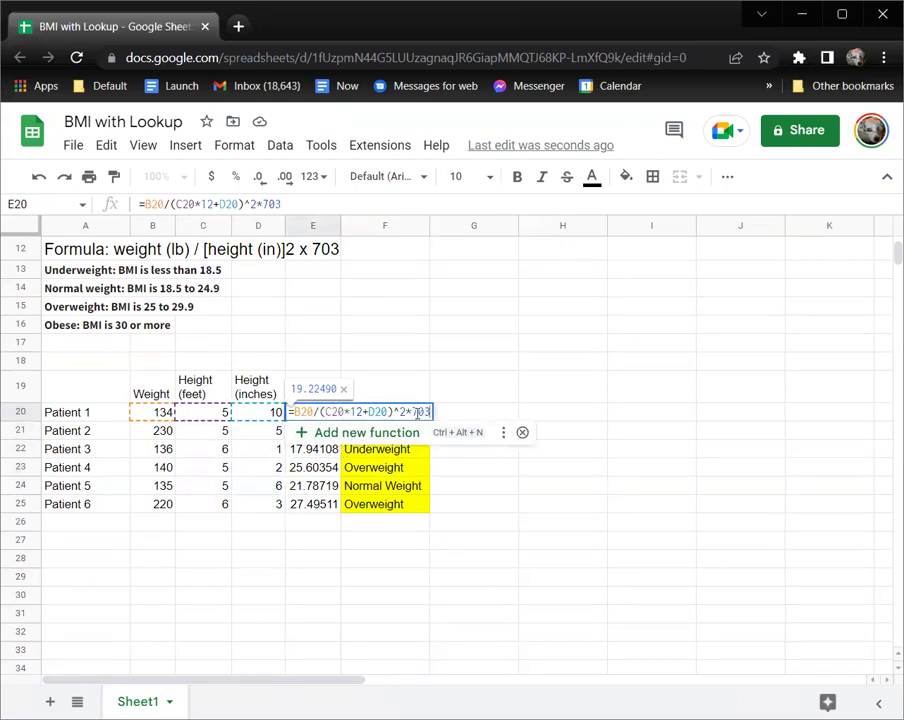
{"action": "key", "text": "Return"}
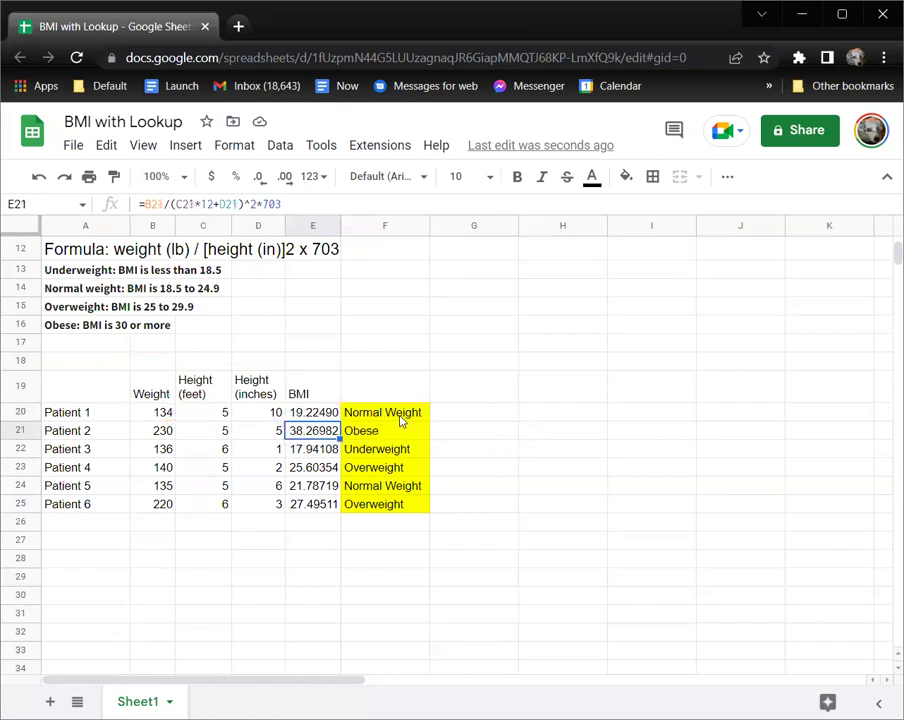
{"action": "key", "text": "Up"}
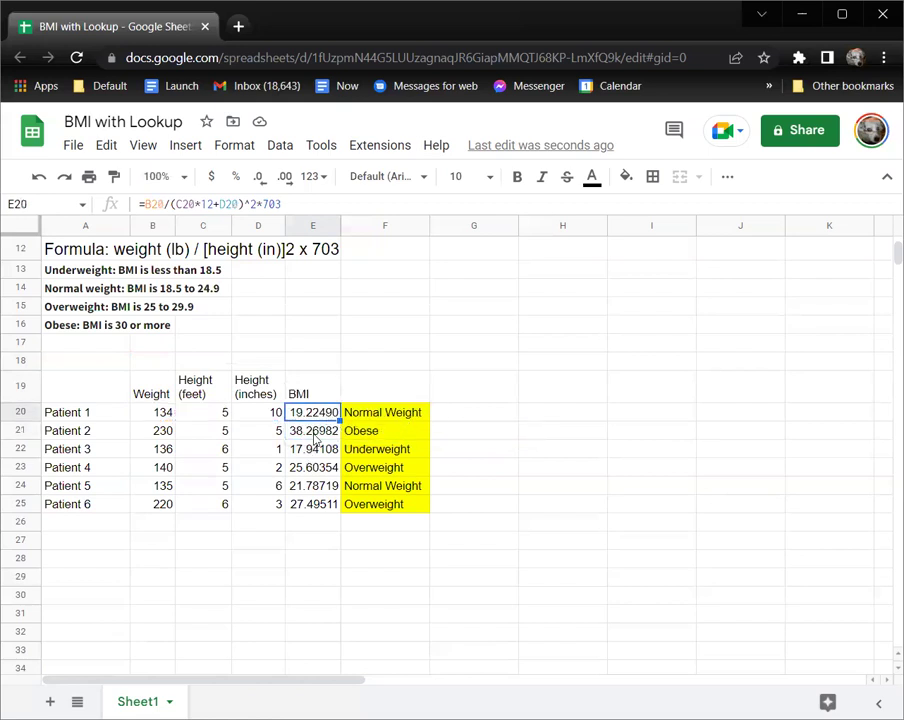
Fill the BMI formula from E20 down to E25 and check the copied formulas in E21 and E22
{"action": "left_click_drag", "start_coordinate": [340, 419], "coordinate": [332, 505]}
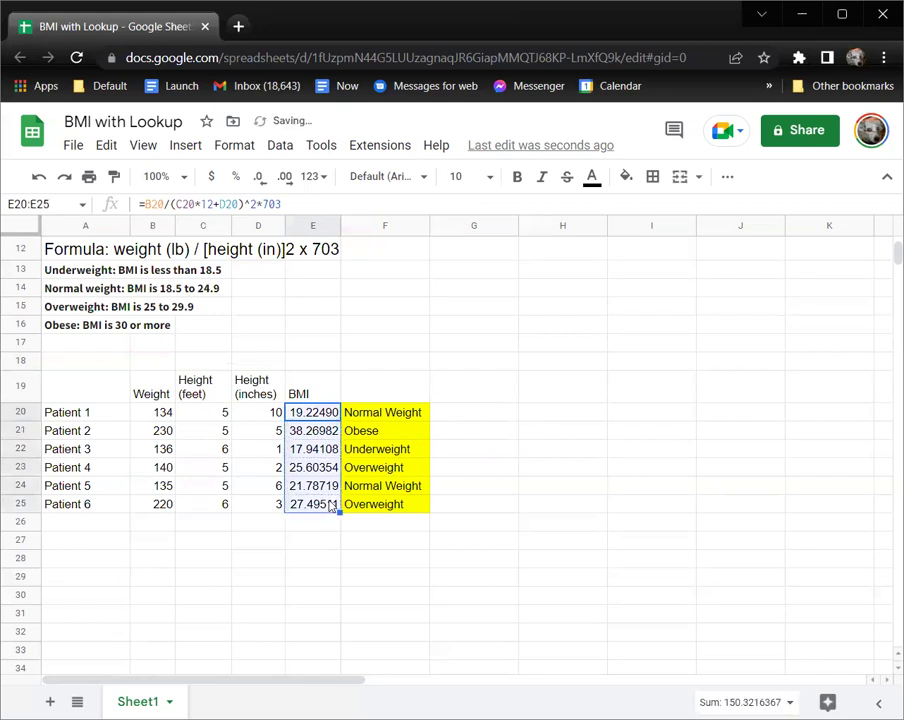
{"action": "left_click", "coordinate": [302, 432]}
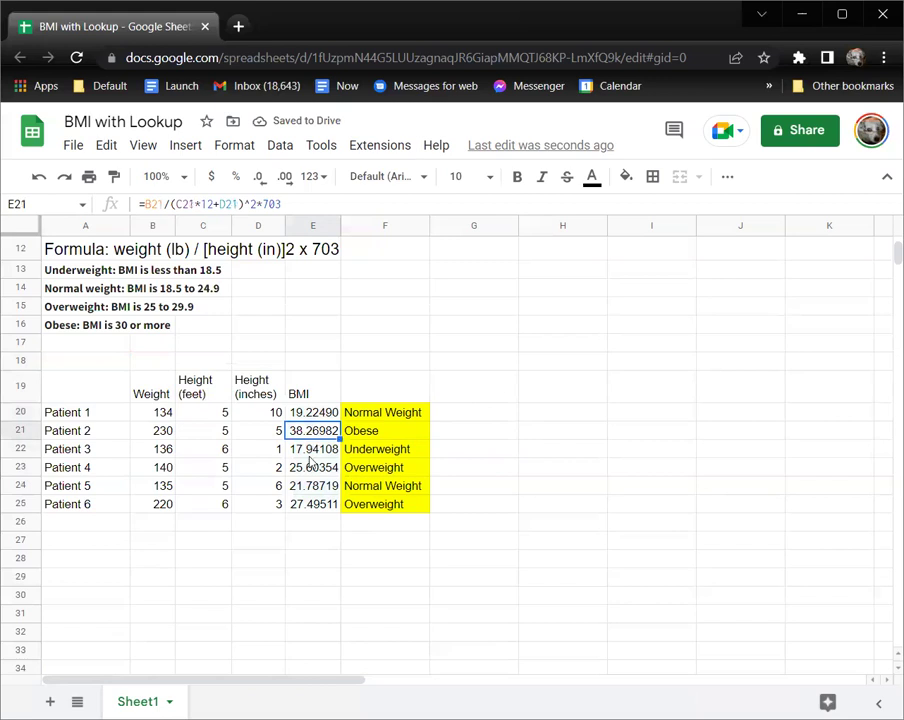
{"action": "left_click", "coordinate": [311, 452]}
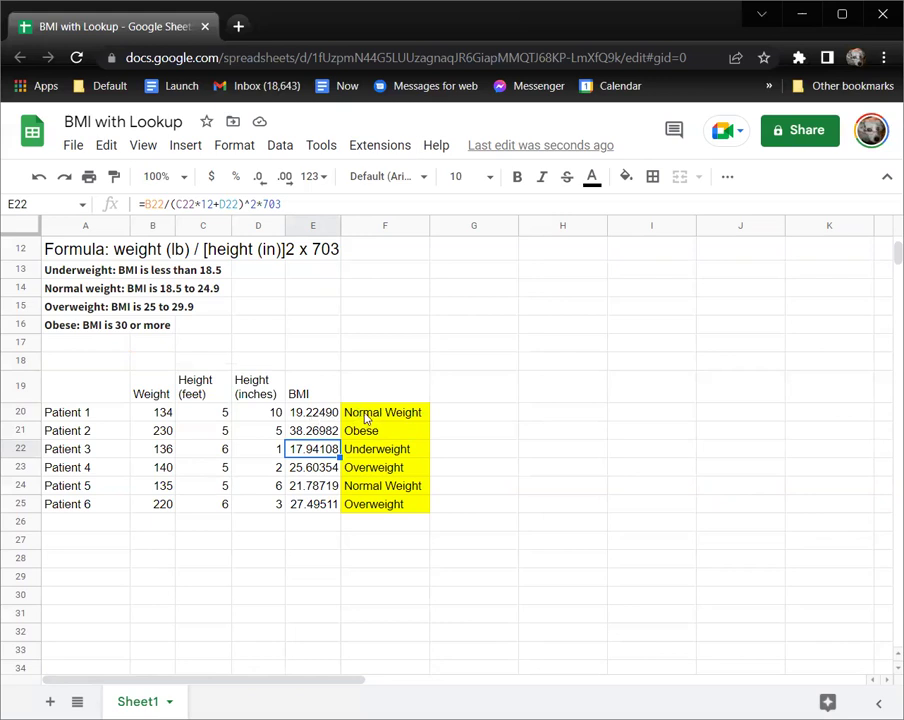
Inspect the VLOOKUP formula in F20 and the category table range it refers to
{"action": "scroll", "coordinate": [394, 432], "scroll_direction": "up", "scroll_amount": 4}
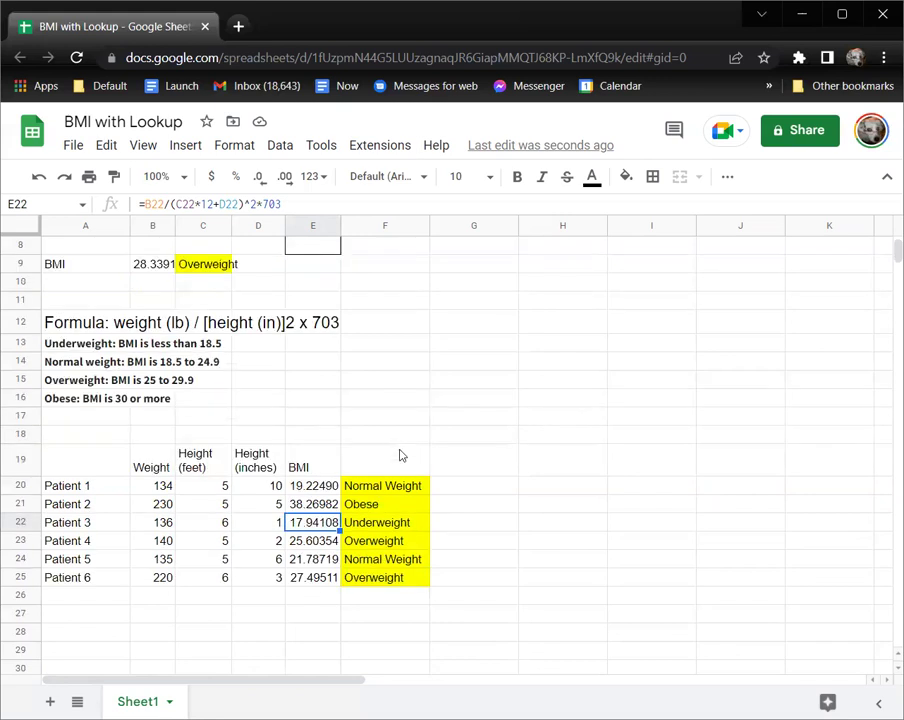
{"action": "double_click", "coordinate": [379, 564]}
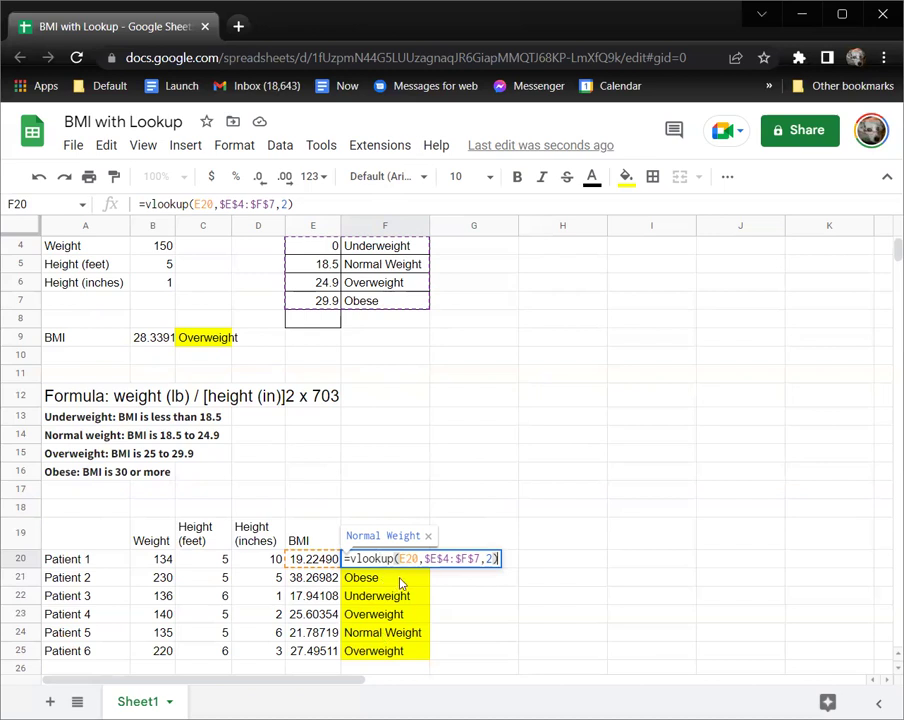
{"action": "key", "text": "Return"}
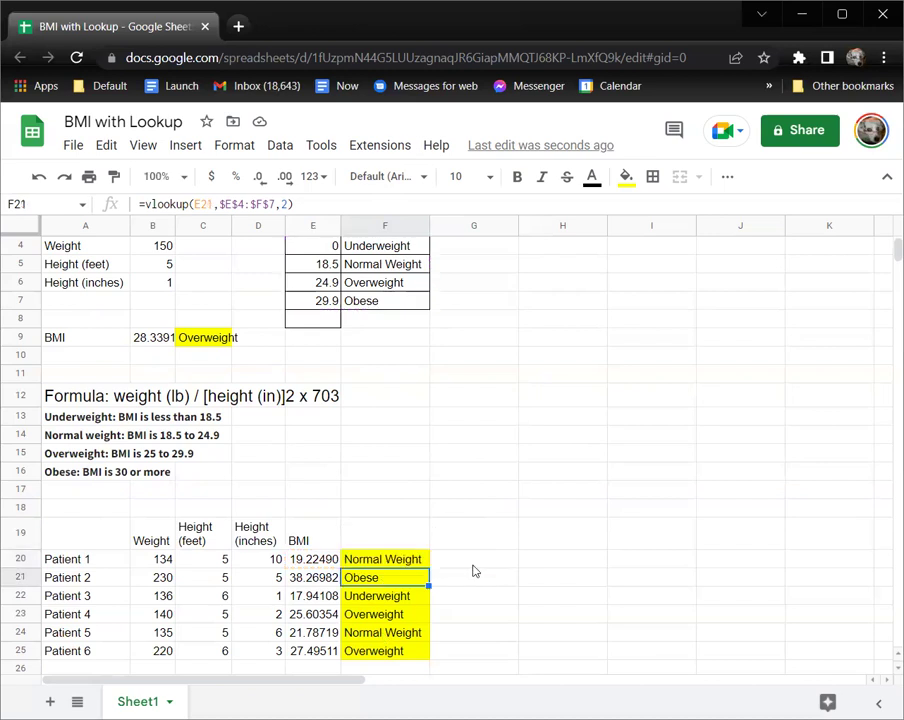
Fill the VLOOKUP from F20 down to F25 and clear the categories in F21:F25
{"action": "left_click", "coordinate": [423, 560]}
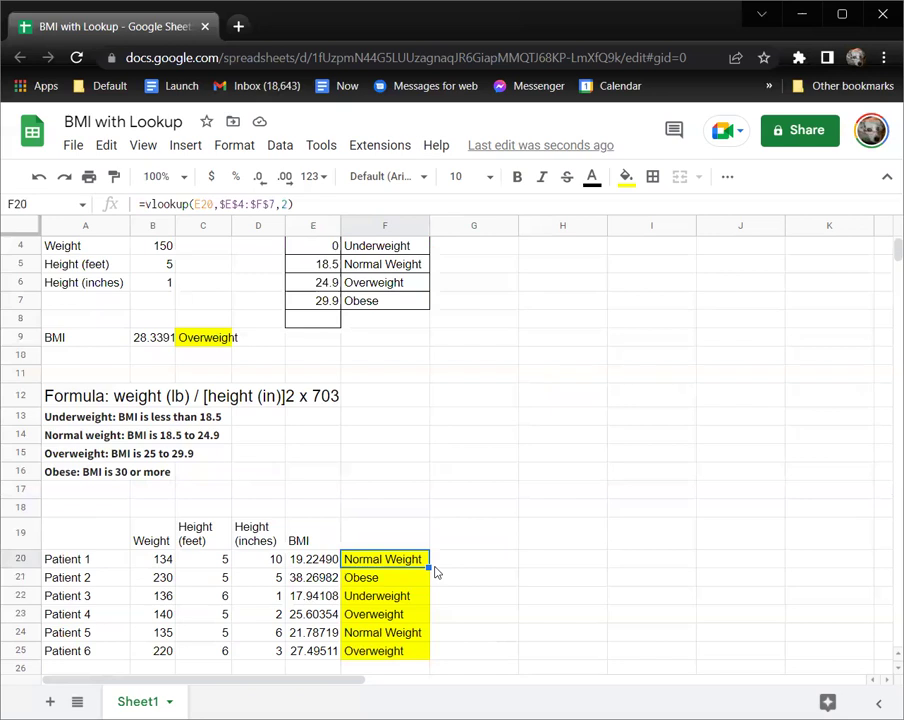
{"action": "left_click_drag", "start_coordinate": [429, 567], "coordinate": [381, 651]}
{"action": "left_click", "coordinate": [468, 562]}
{"action": "left_click", "coordinate": [384, 578]}
{"action": "key", "text": "Delete"}
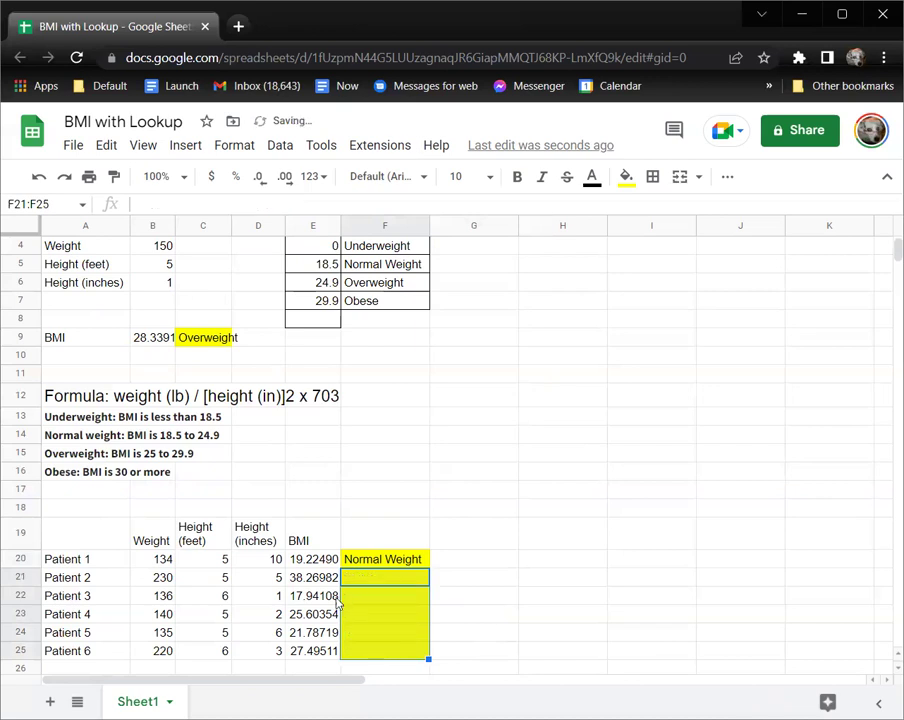
Make the lookup range in F20 relative so the formula reads =vlookup(E20,E4:F7,2)
{"action": "double_click", "coordinate": [369, 559]}
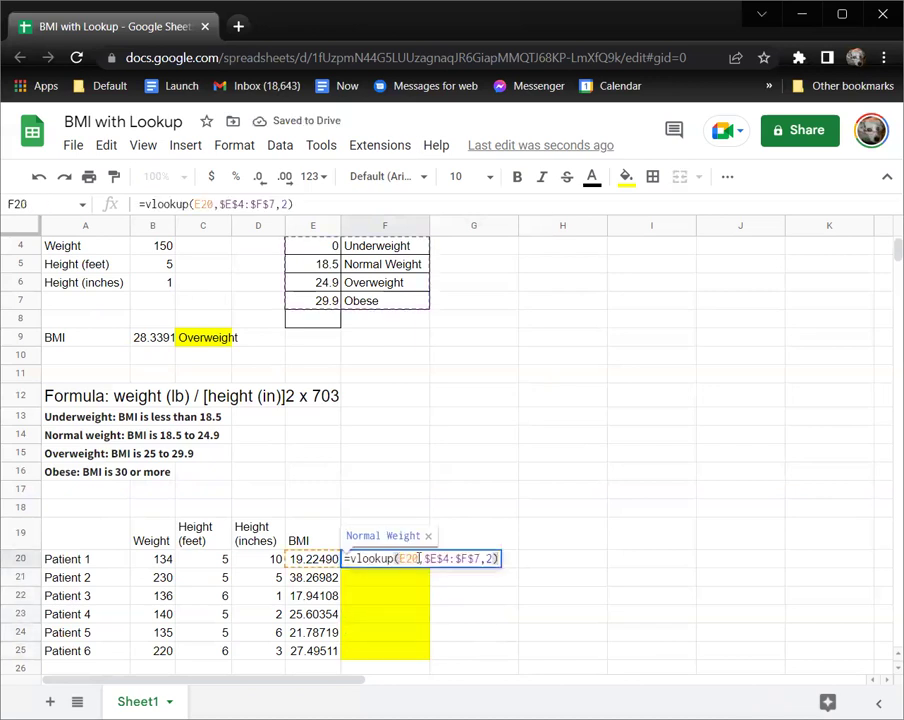
{"action": "left_click", "coordinate": [428, 559]}
{"action": "key", "text": "BackSpace"}
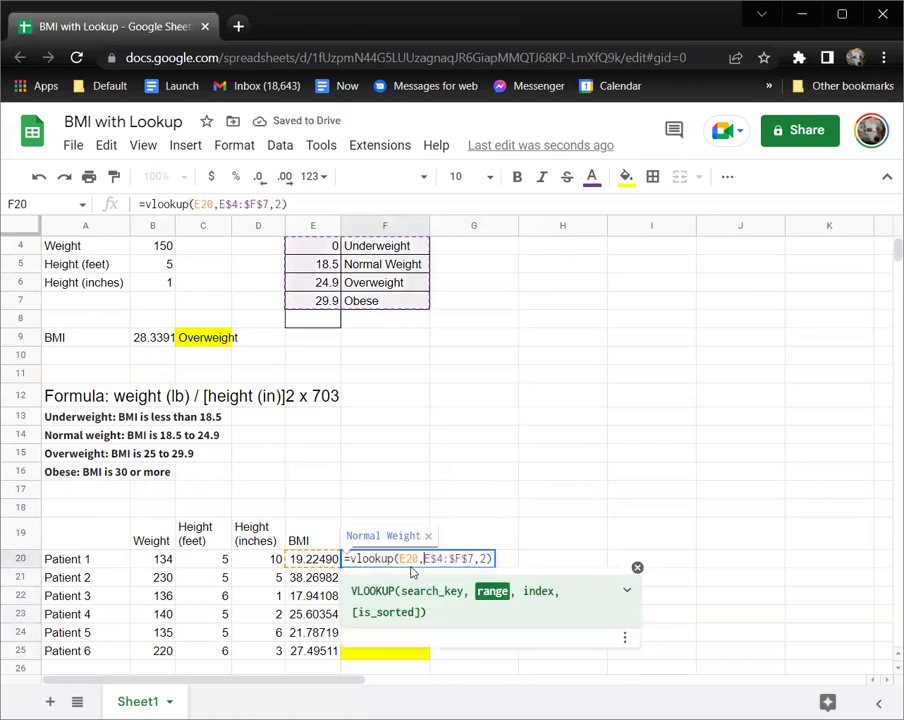
{"action": "key", "text": "Right"}
{"action": "key", "text": "BackSpace"}
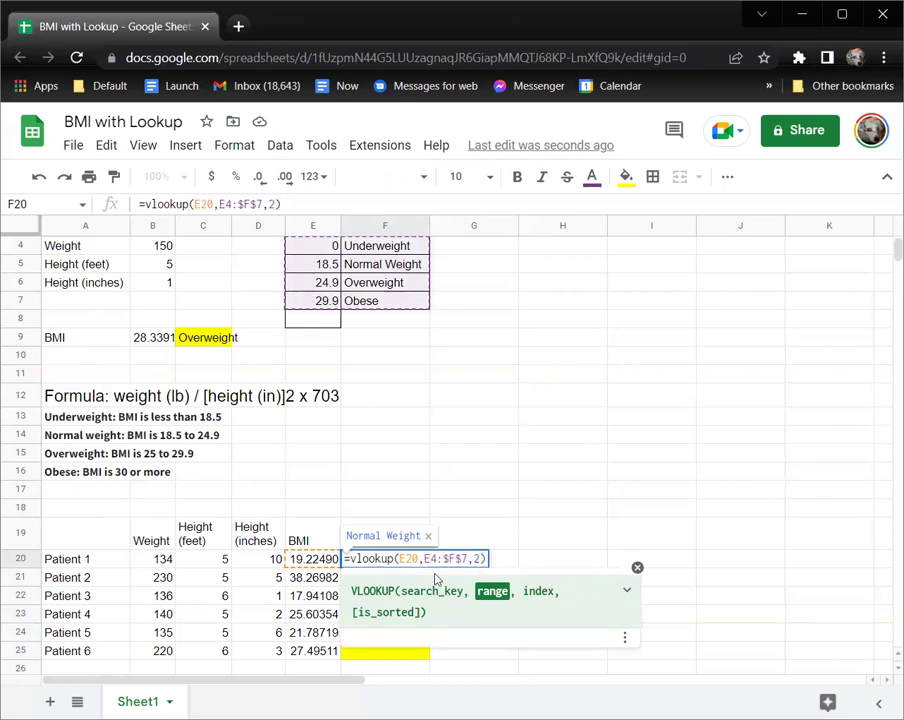
{"action": "key", "text": "Delete"}
{"action": "key", "text": "Delete"}
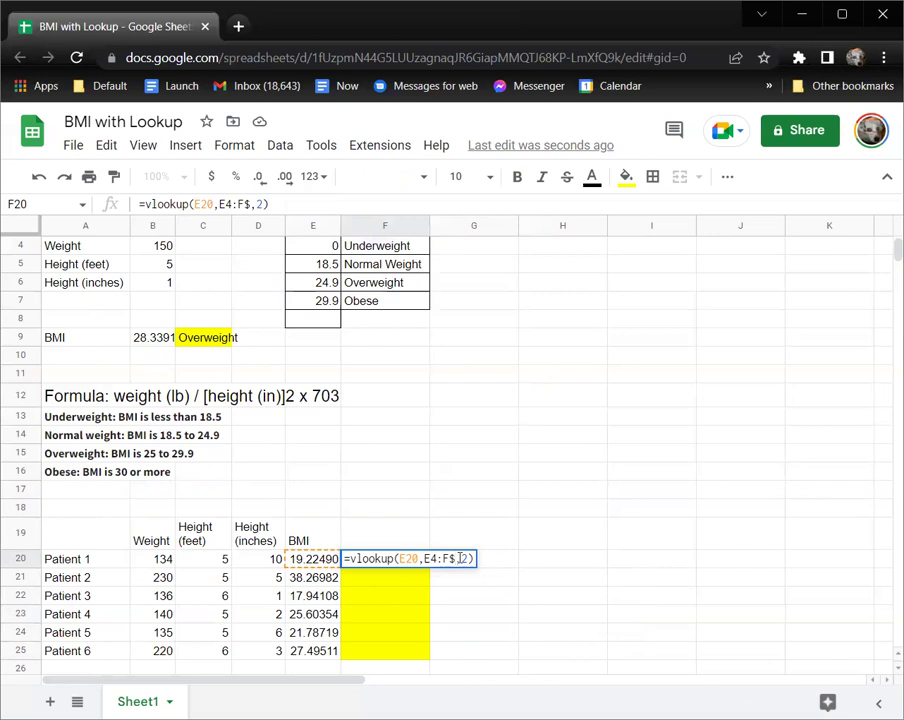
{"action": "key", "text": "BackSpace"}
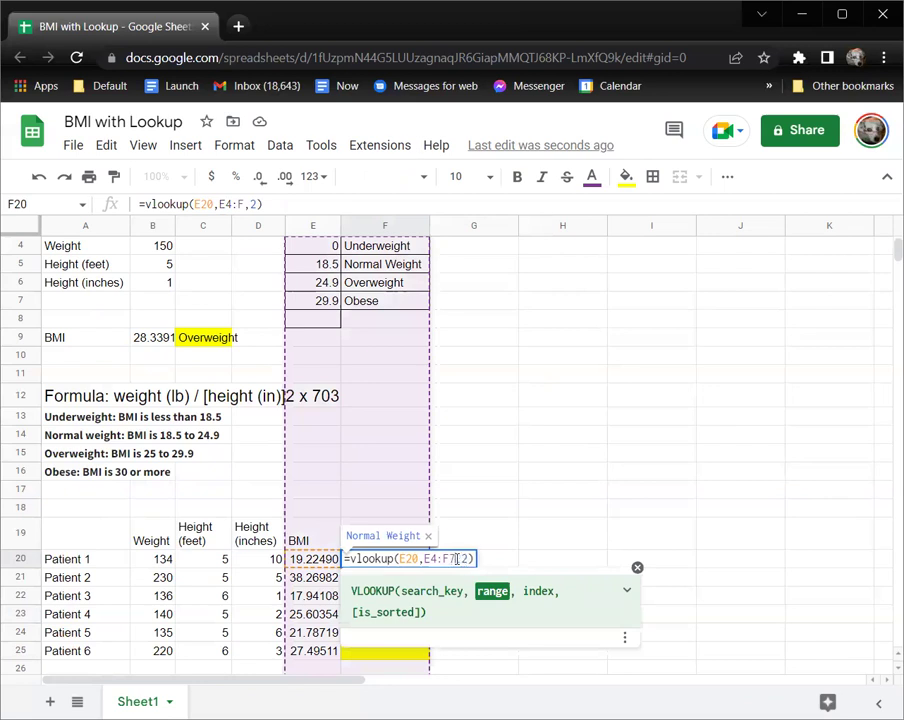
{"action": "type", "text": "7"}
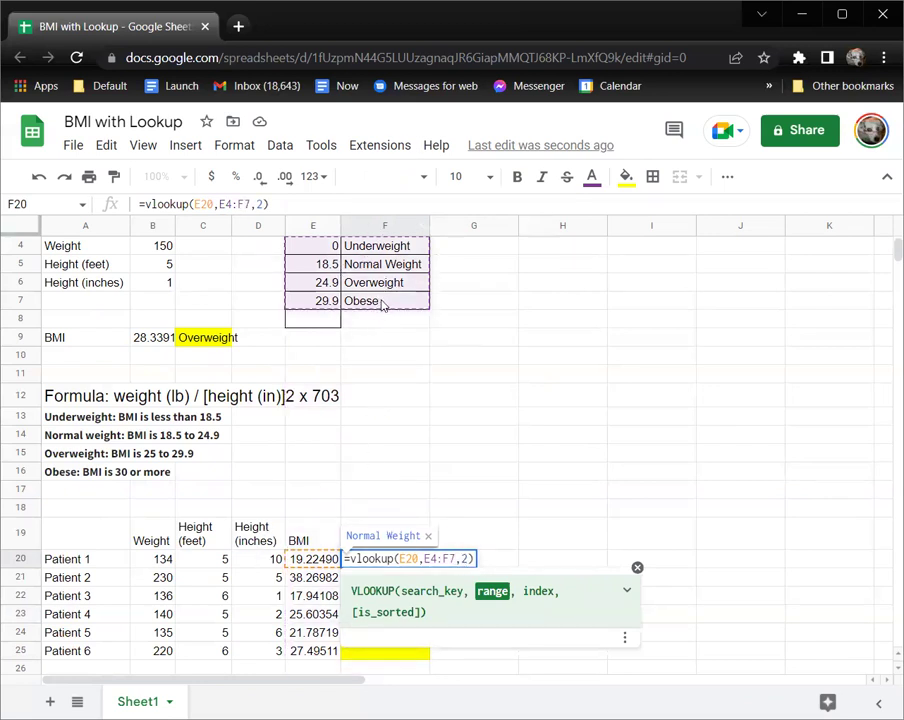
{"action": "key", "text": "Return"}
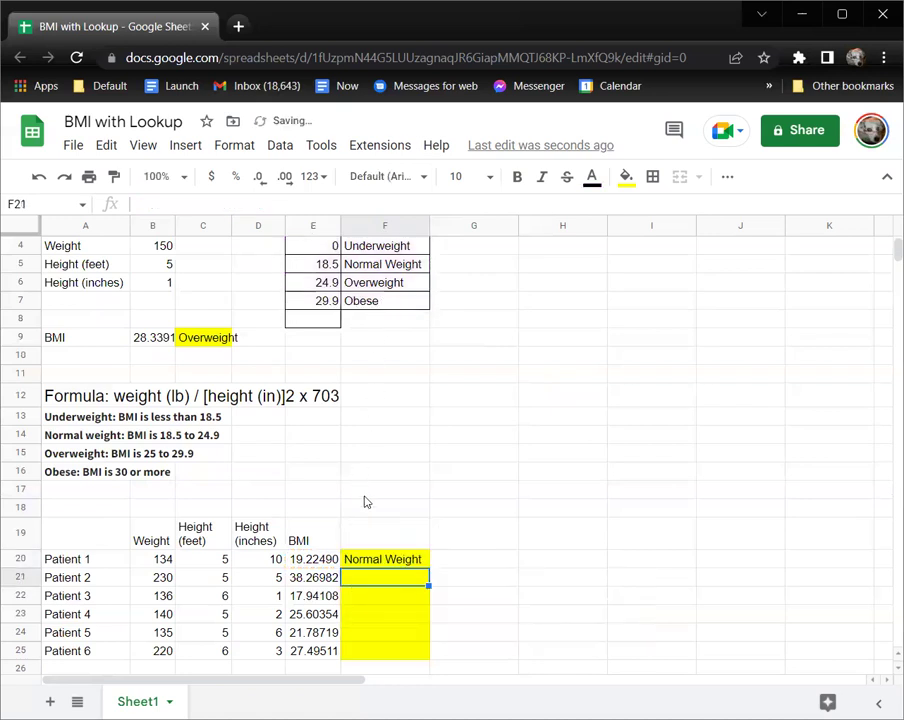
Fill the VLOOKUP with its relative range from F20 down to F25 and compare the lookup ranges in F20 and F21
{"action": "left_click", "coordinate": [390, 562]}
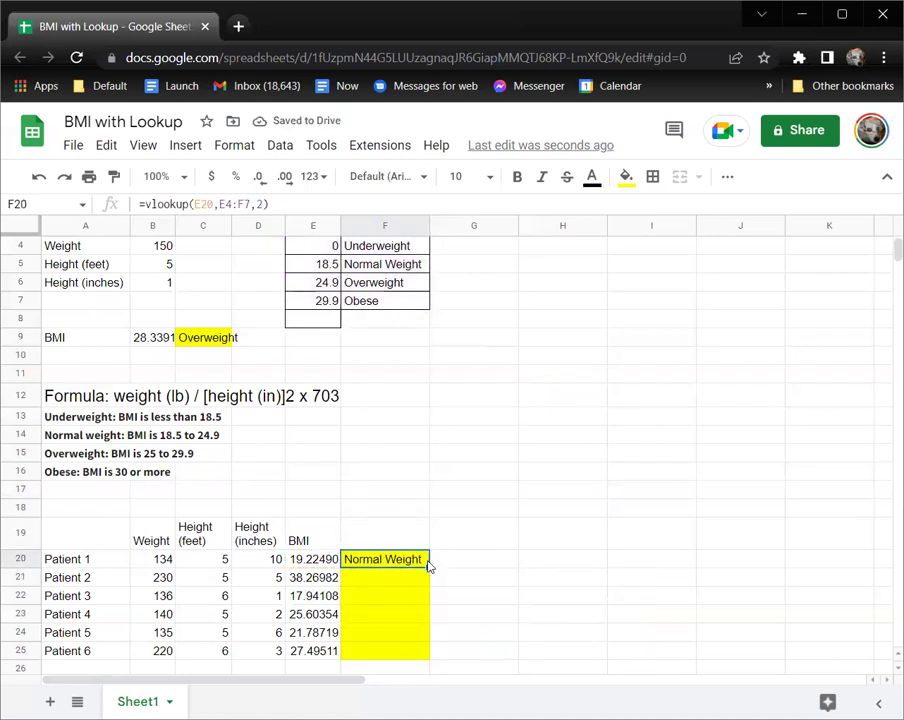
{"action": "left_click_drag", "start_coordinate": [427, 567], "coordinate": [425, 650]}
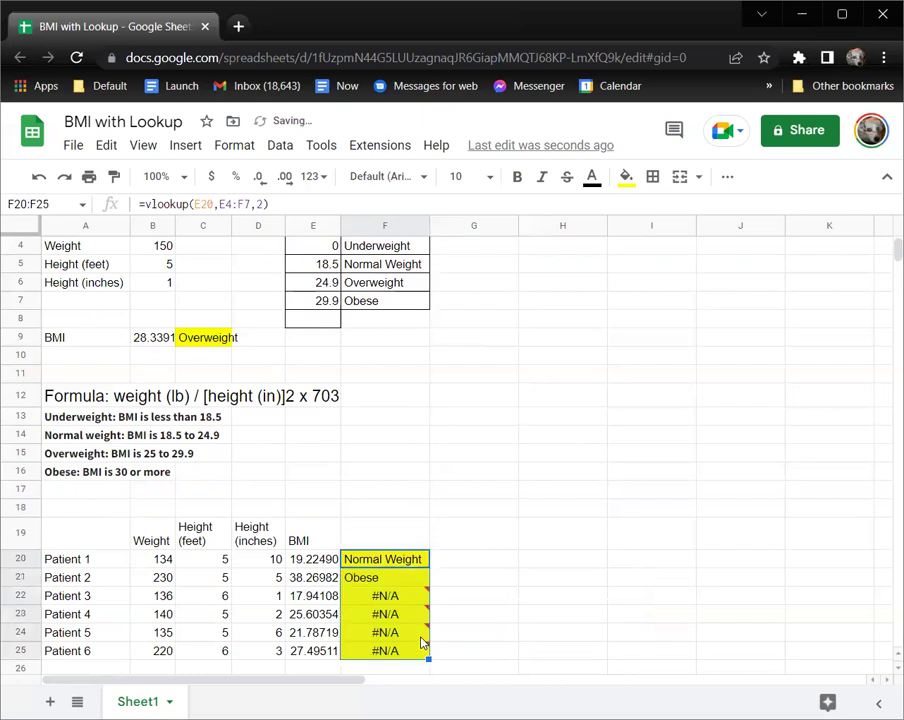
{"action": "double_click", "coordinate": [392, 559]}
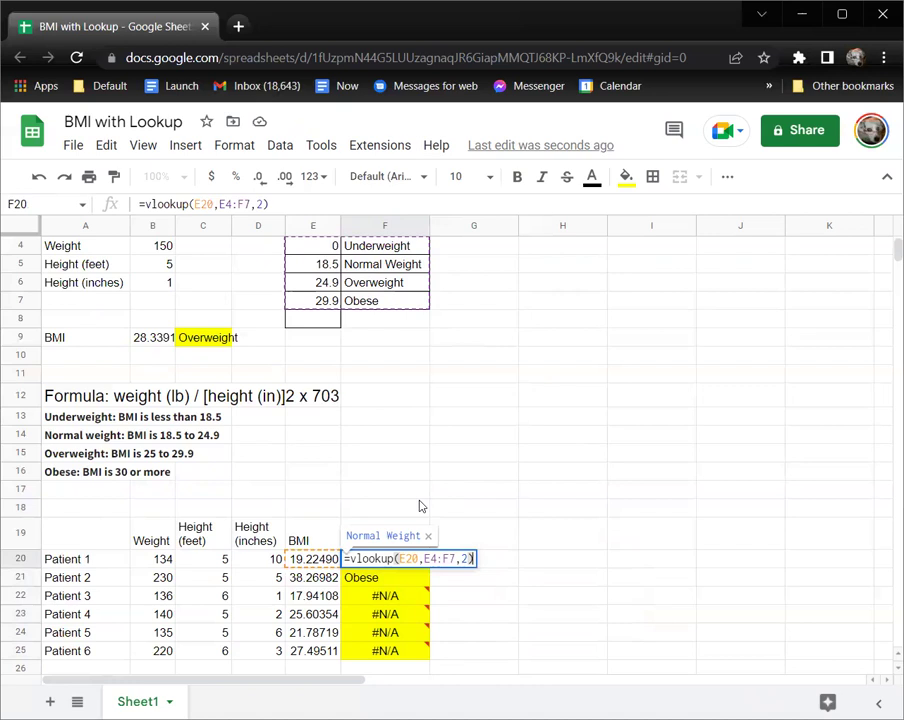
{"action": "key", "text": "Escape"}
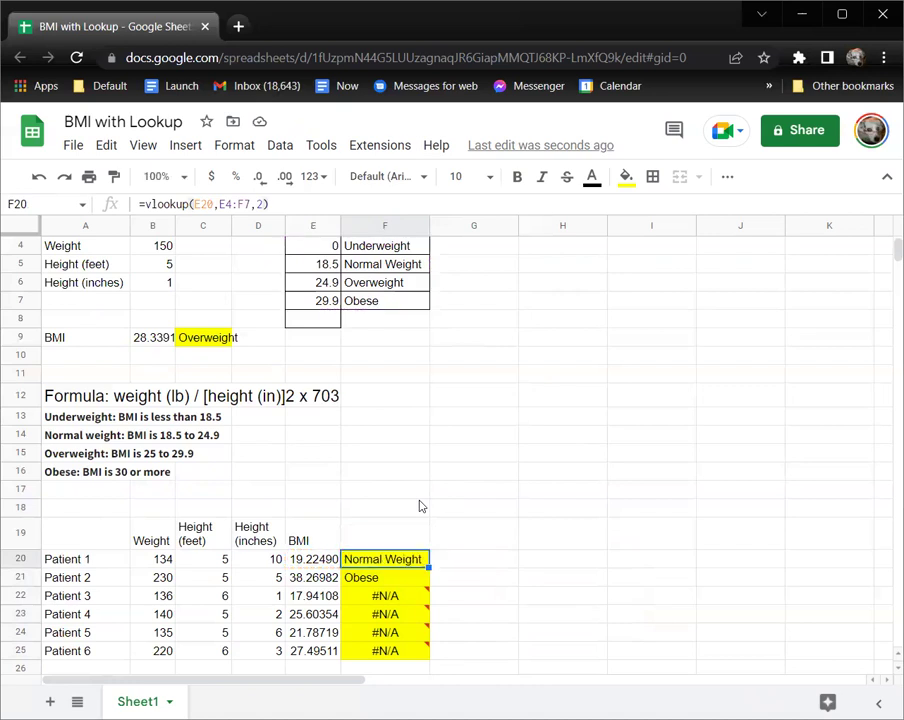
{"action": "double_click", "coordinate": [397, 562]}
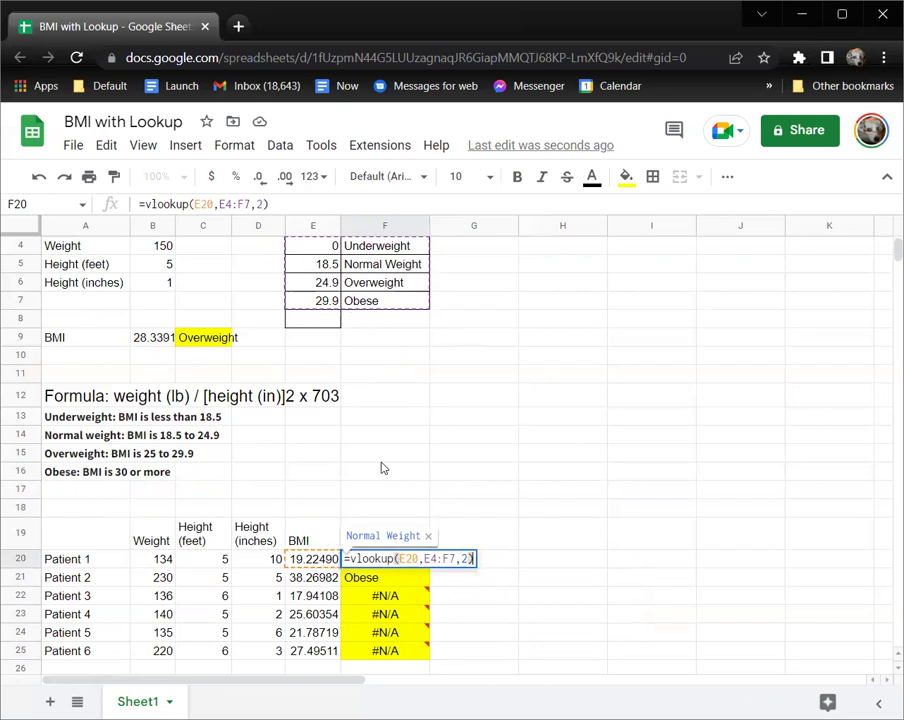
{"action": "key", "text": "Escape"}
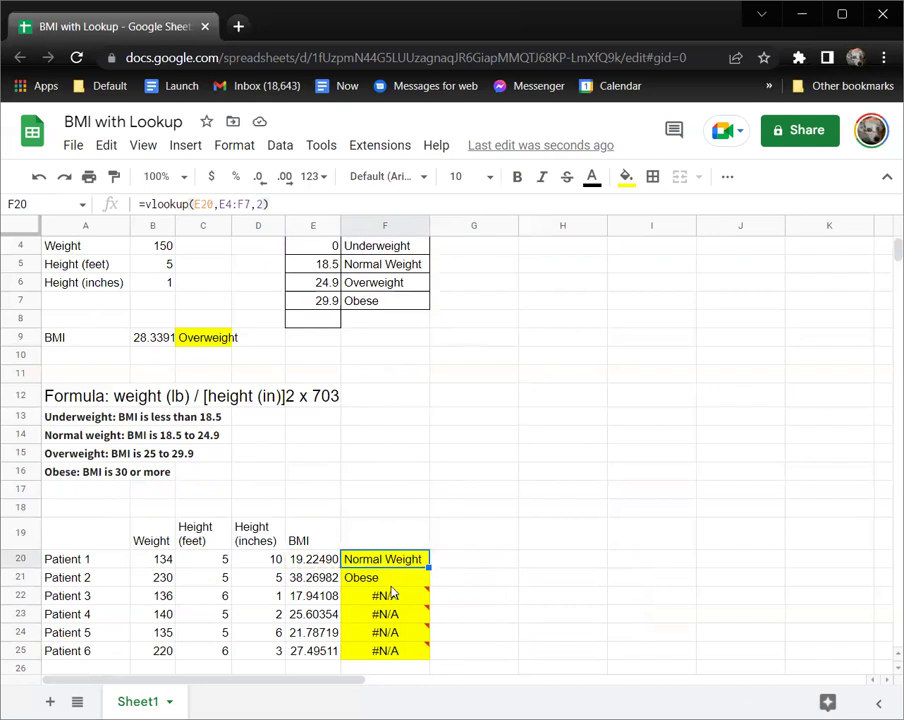
{"action": "left_click", "coordinate": [390, 578]}
{"action": "double_click", "coordinate": [390, 578]}
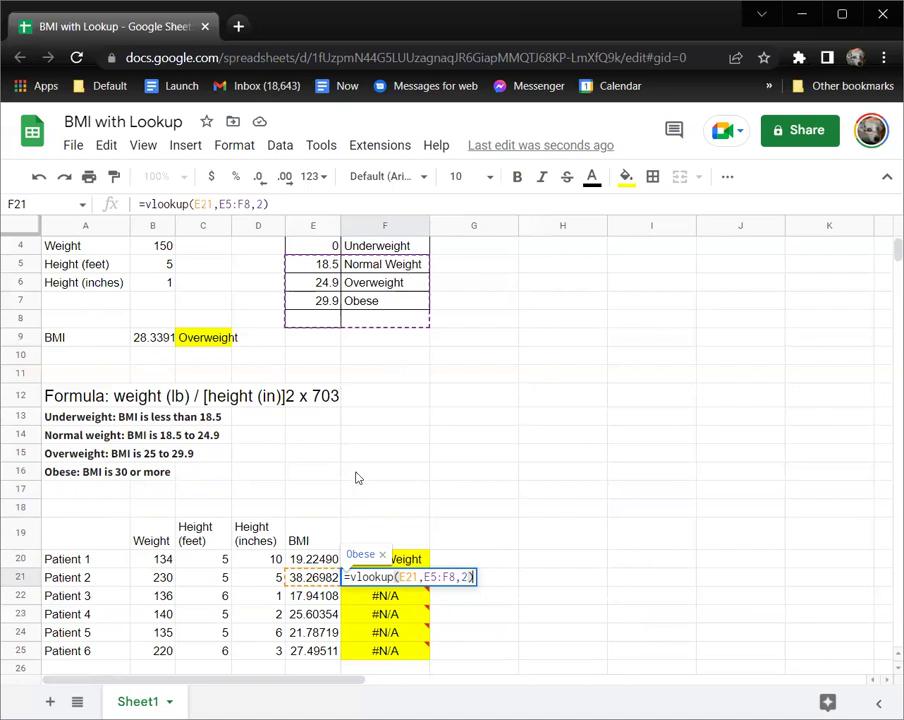
{"action": "key", "text": "Return"}
Make the lookup range in F20 absolute so the formula reads =vlookup(E20,$E$4:$F$7,2)
{"action": "left_click", "coordinate": [372, 558]}
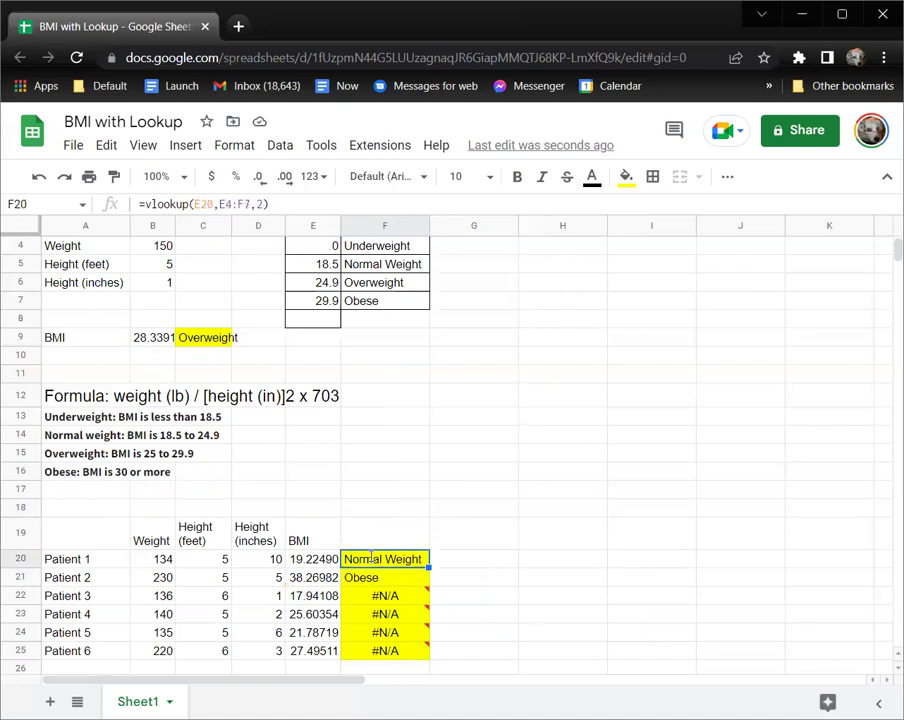
{"action": "double_click", "coordinate": [403, 558]}
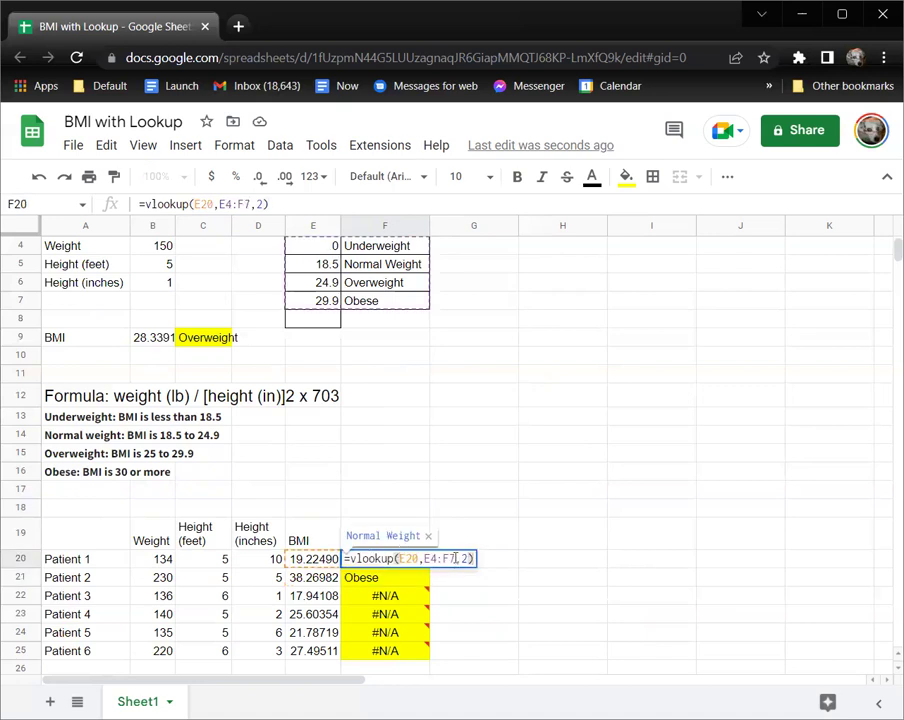
{"action": "double_click", "coordinate": [455, 558]}
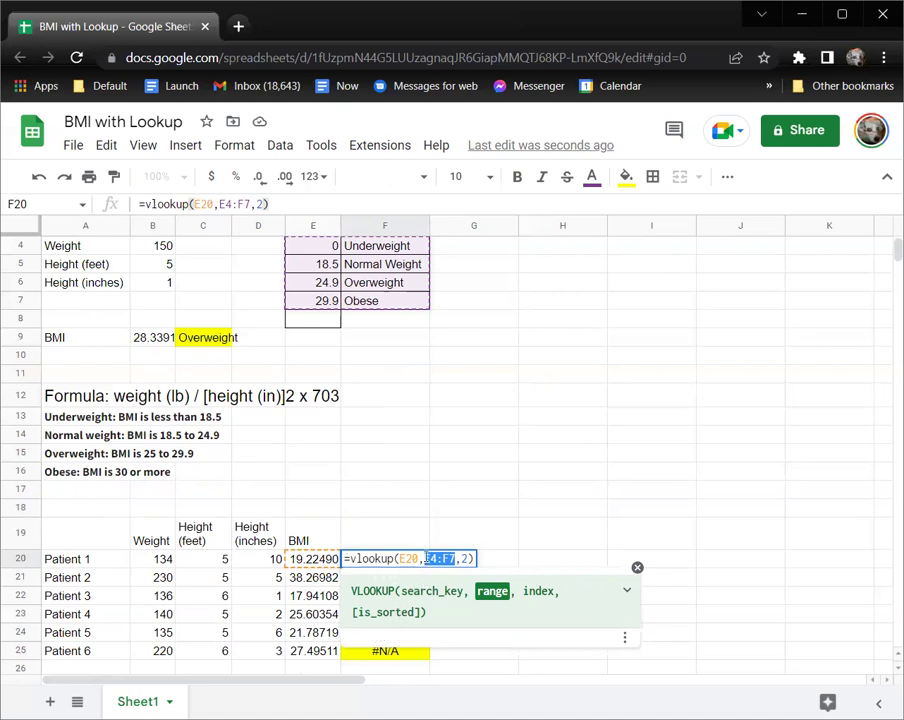
{"action": "left_click", "coordinate": [425, 558]}
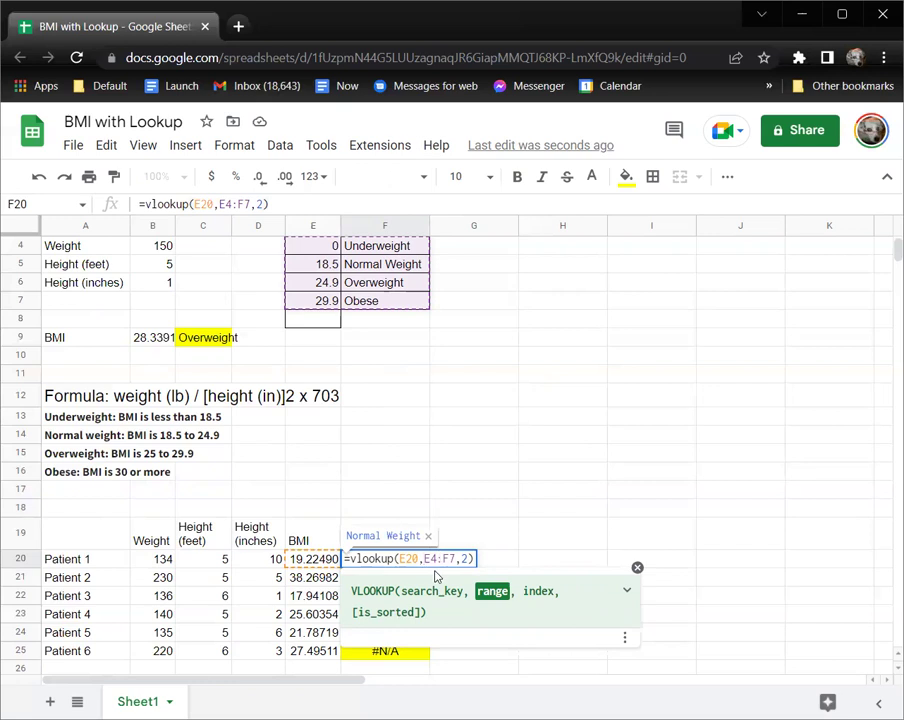
{"action": "type", "text": "$"}
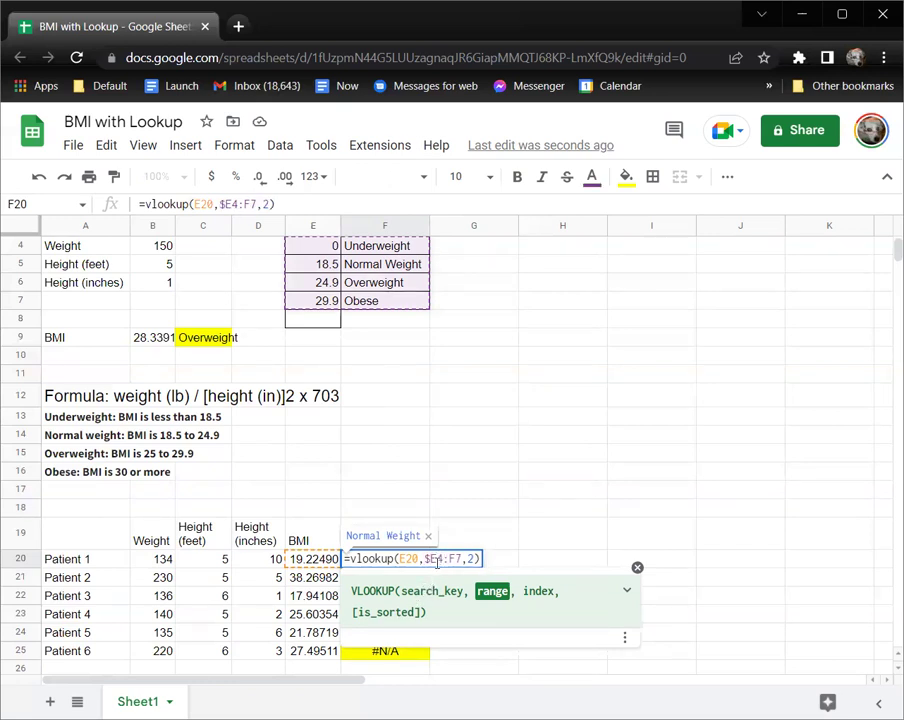
{"action": "left_click", "coordinate": [437, 560]}
{"action": "type", "text": "$"}
{"action": "left_click", "coordinate": [458, 560]}
{"action": "type", "text": "$E"}
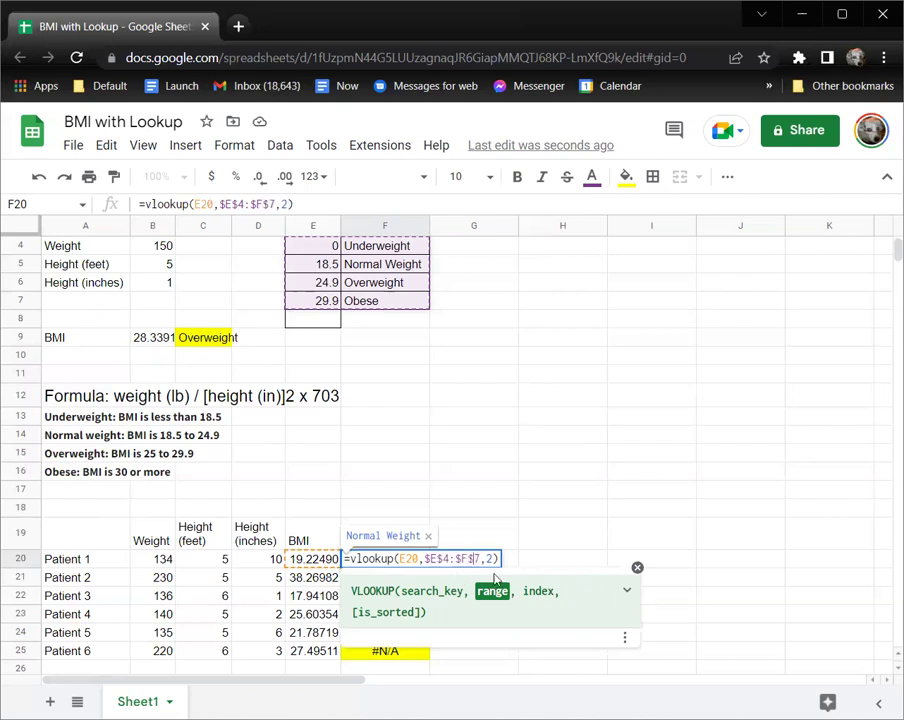
{"action": "type", "text": "$"}
{"action": "key", "text": "Return"}
Fill the VLOOKUP with the absolute range from F20 down through F25
{"action": "left_click", "coordinate": [420, 562]}
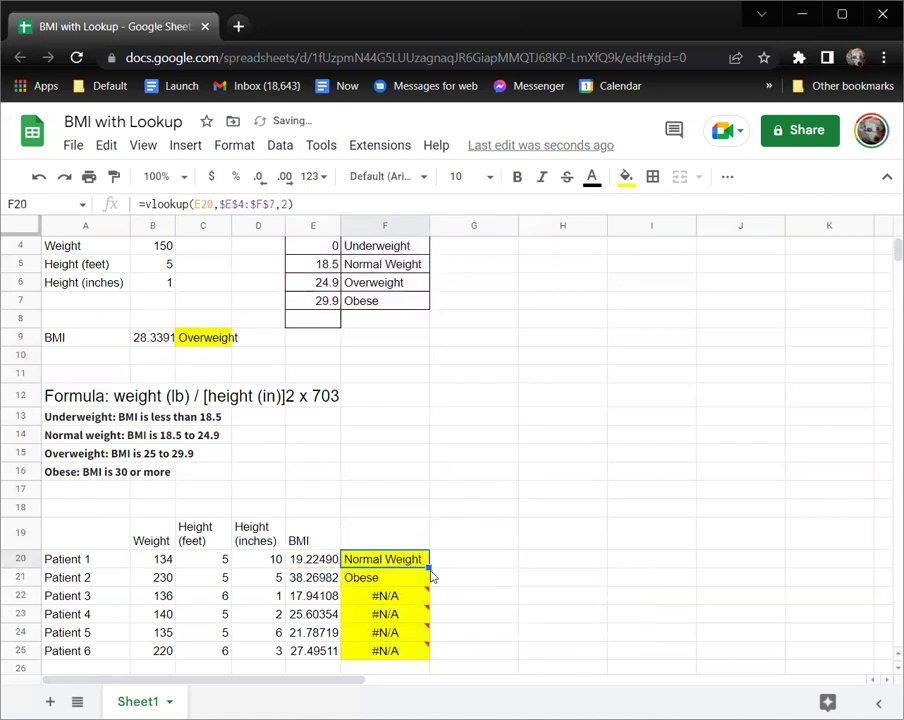
{"action": "left_click_drag", "start_coordinate": [427, 564], "coordinate": [422, 657]}
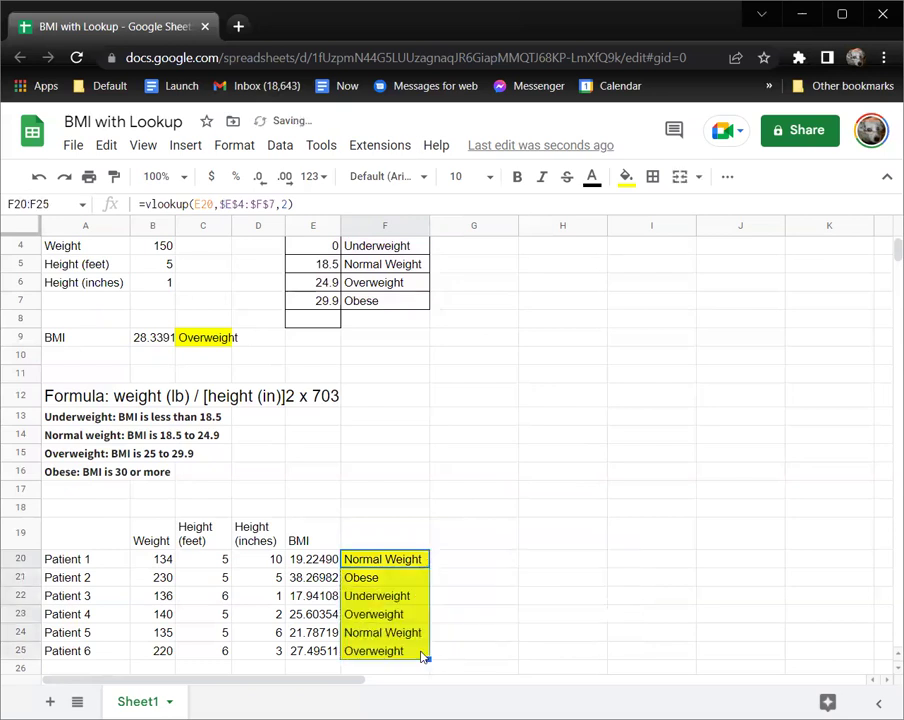
{"action": "left_click", "coordinate": [530, 453]}
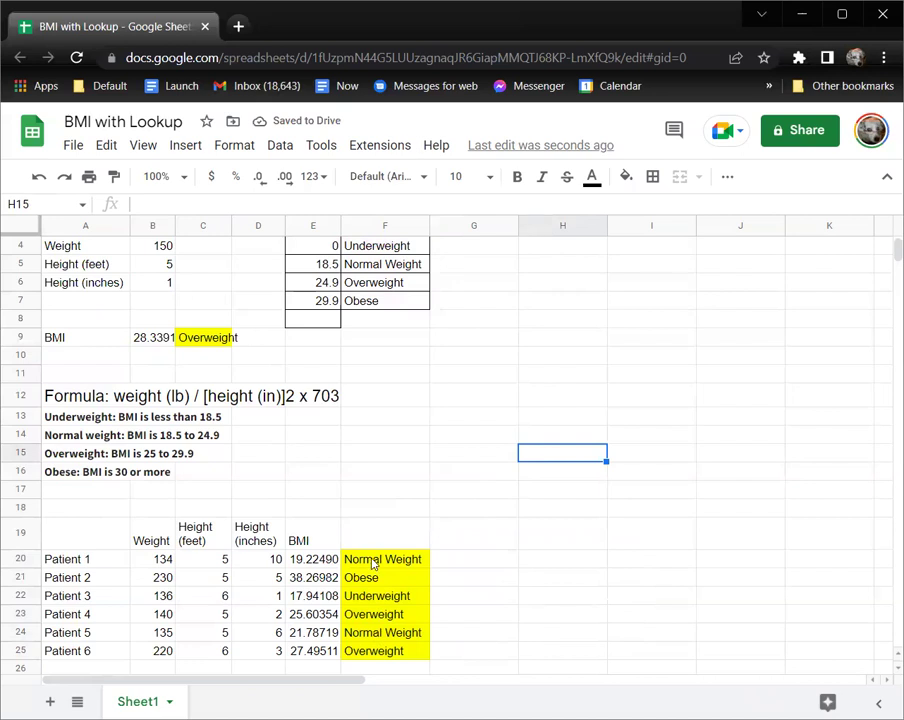
{"action": "left_click", "coordinate": [370, 560]}
{"action": "left_click_drag", "start_coordinate": [370, 551], "coordinate": [372, 535]}
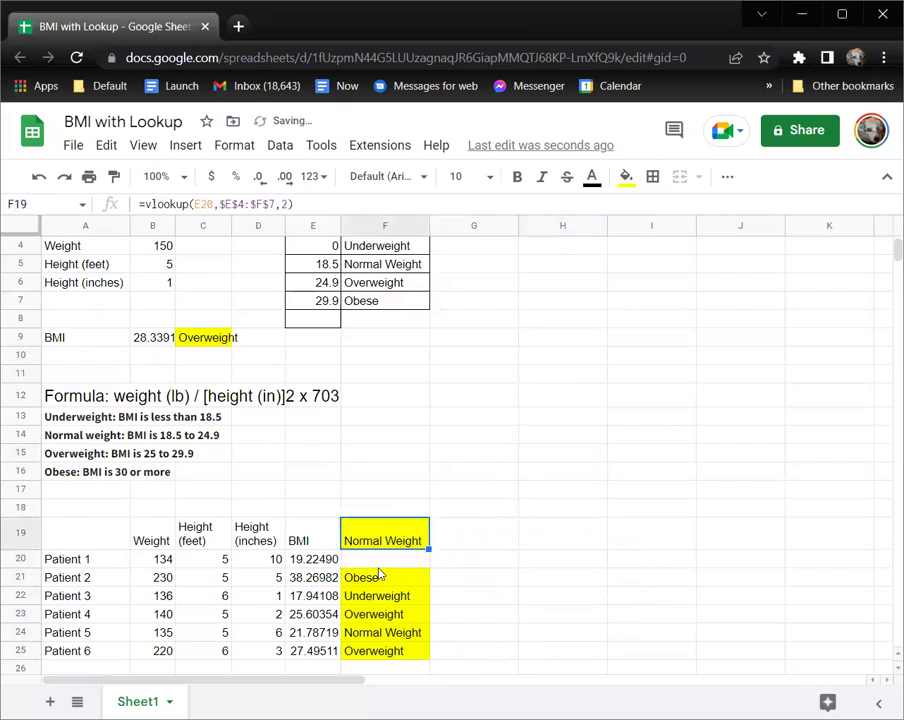
{"action": "key", "text": "ctrl+z"}
Open the VLOOKUP in F20 for editing and insert a backtick before the $E$4:$F$7 range
{"action": "left_click", "coordinate": [380, 556]}
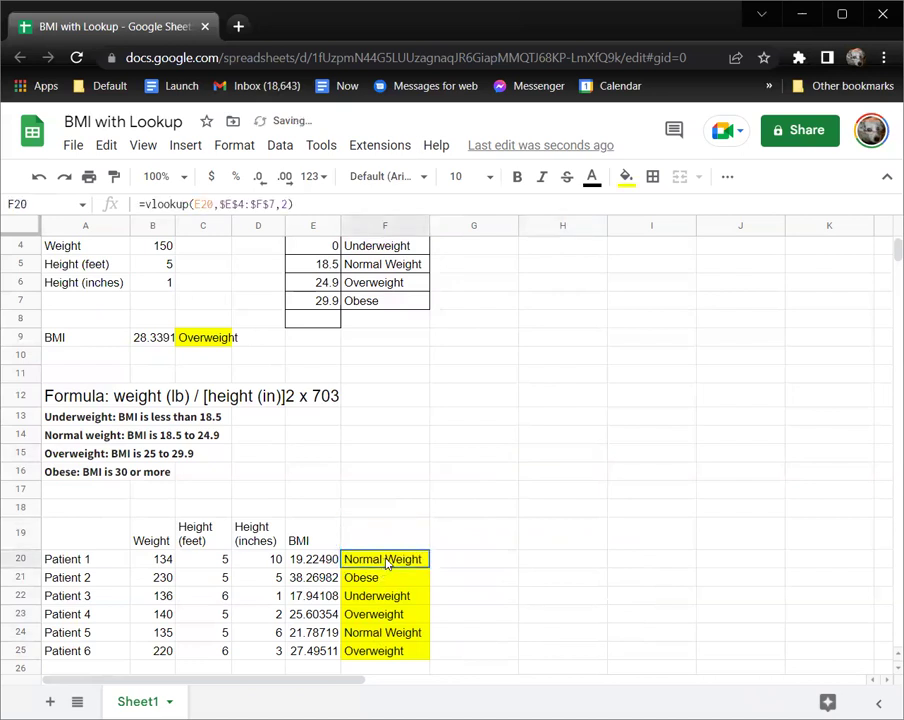
{"action": "double_click", "coordinate": [386, 559]}
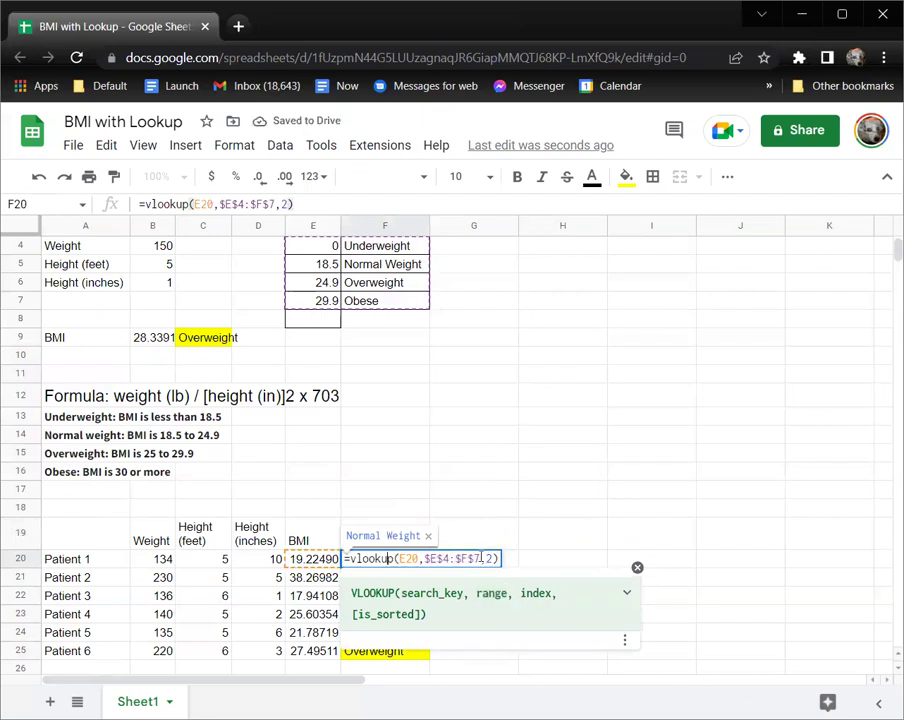
{"action": "key", "text": "Left"}
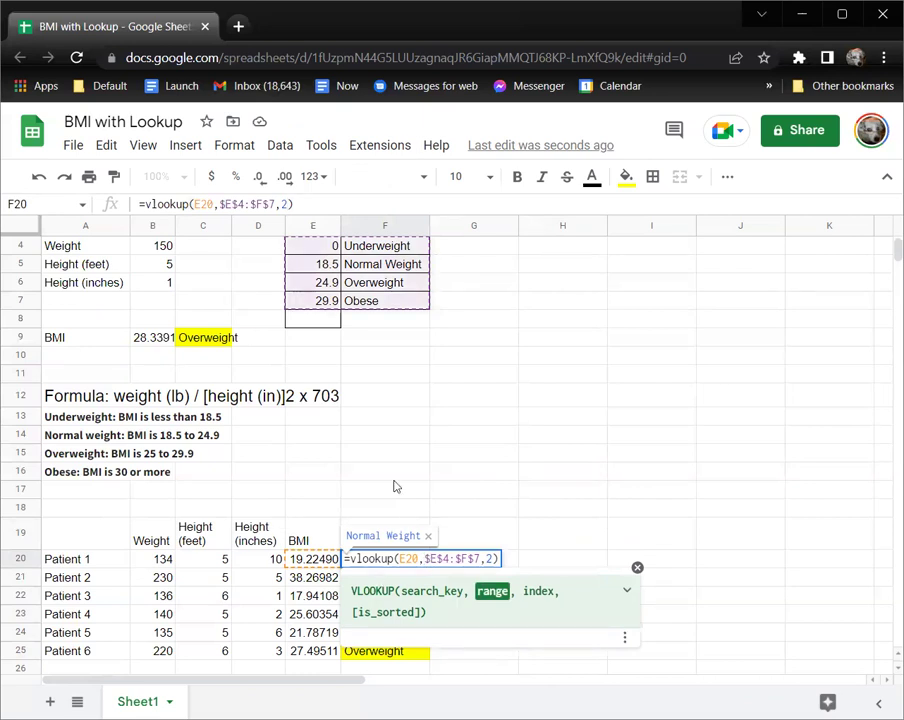
{"action": "type", "text": "'"}
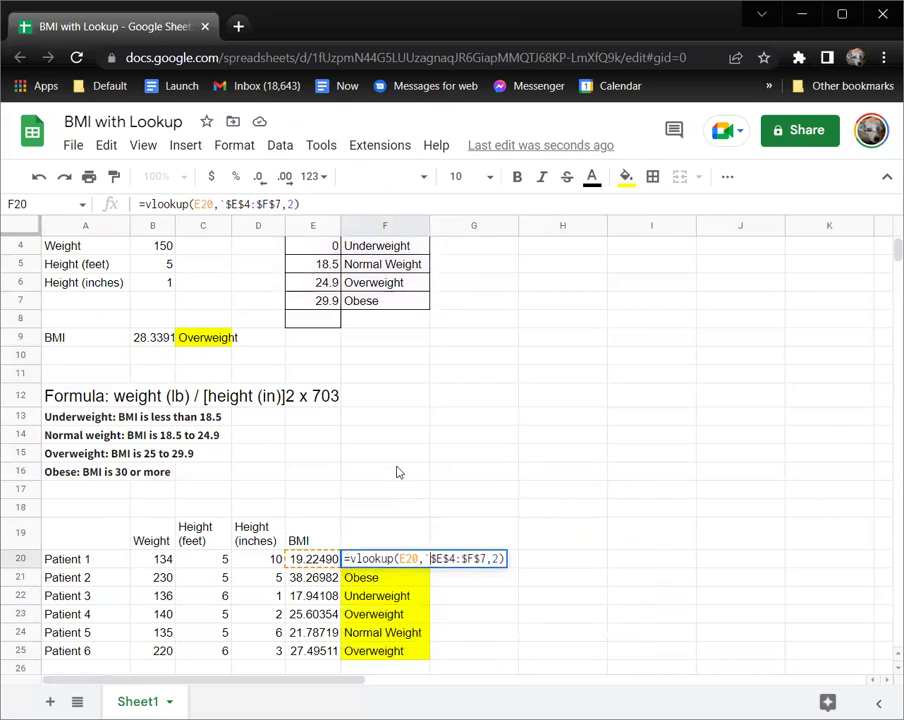